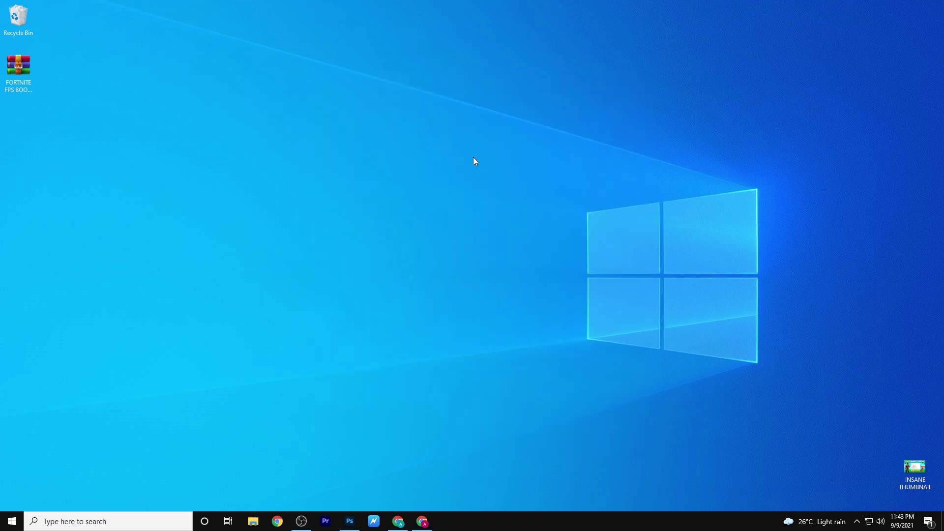
Move the Fortnite FPS boost archive toward the middle of the desktop, and open the Best Fortnite FPS Boost Pack post on FreeSums in Chrome.
drag(18, 66, 467, 116)
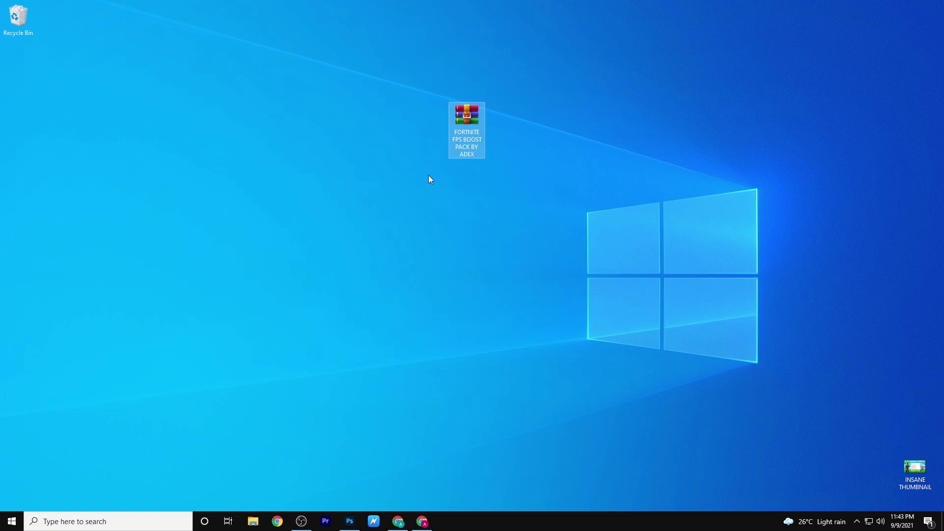
click(423, 521)
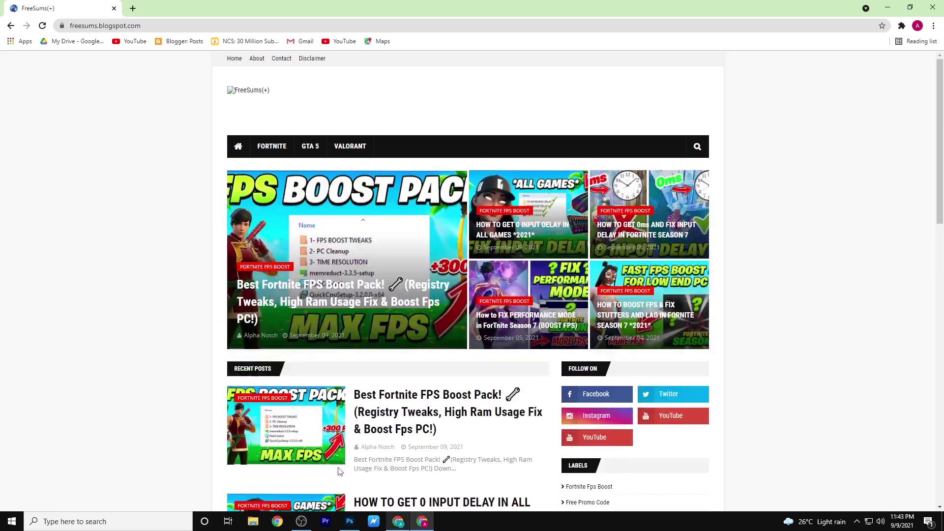
scroll(317, 410, down, 2)
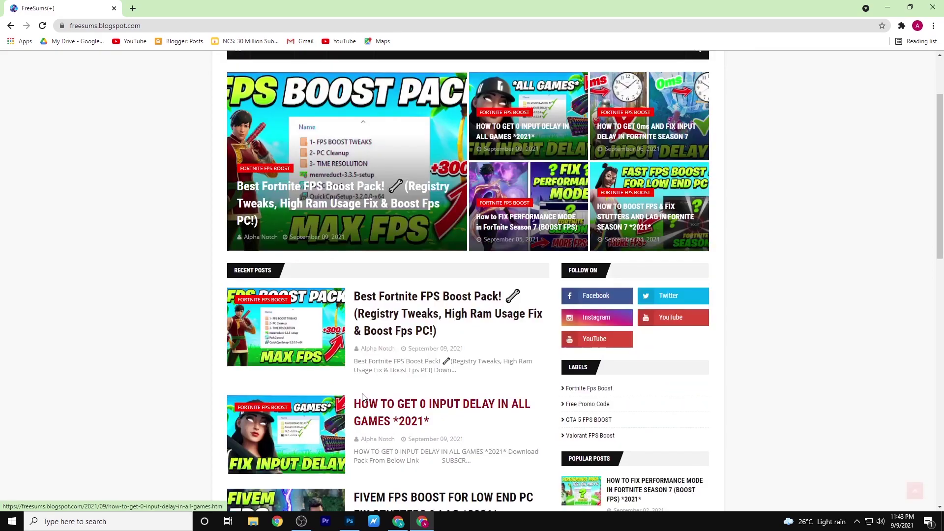
click(309, 338)
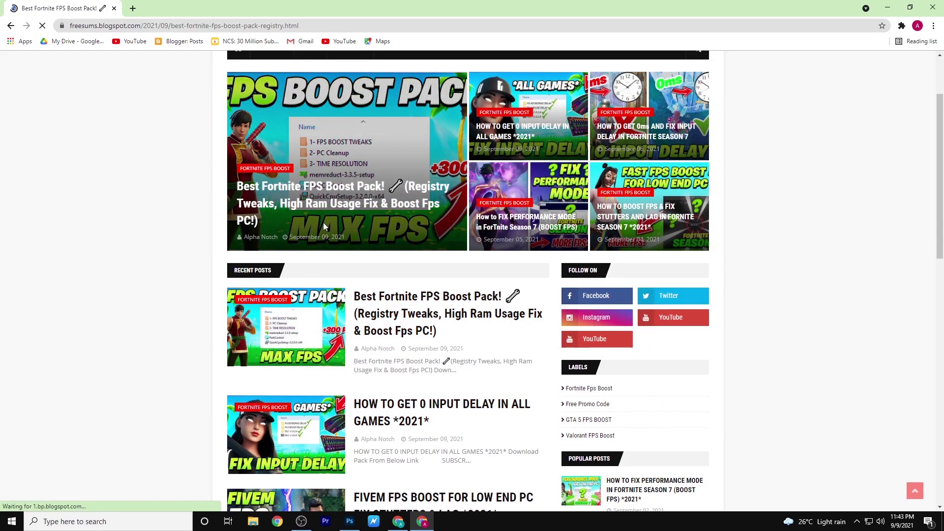
Follow the post's subscribe-to-unlock link, subscribe to the ADEX YouTube channel, and turn on all notifications.
scroll(334, 206, down, 3)
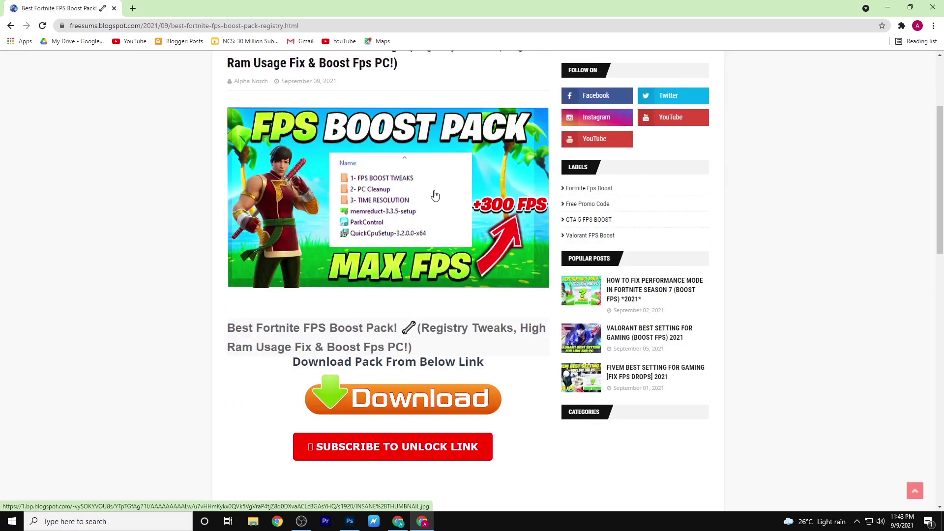
scroll(436, 194, down, 3)
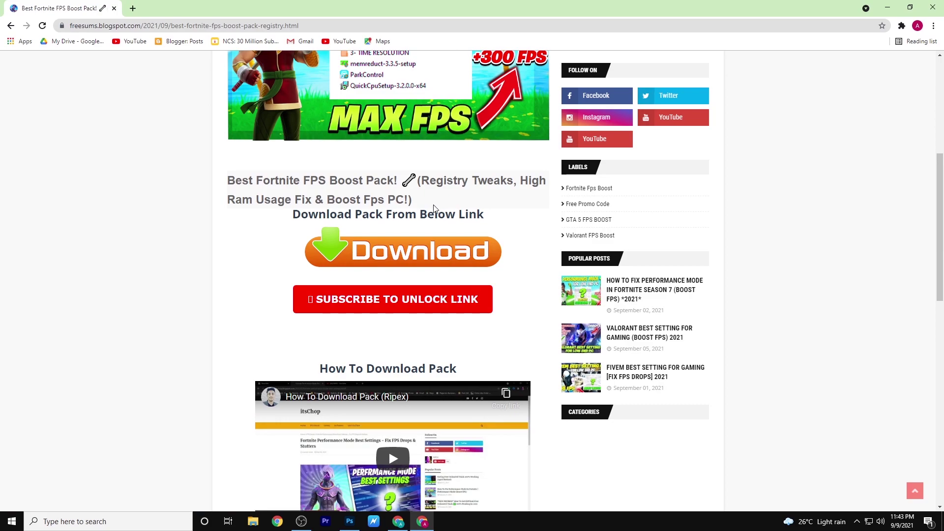
click(380, 300)
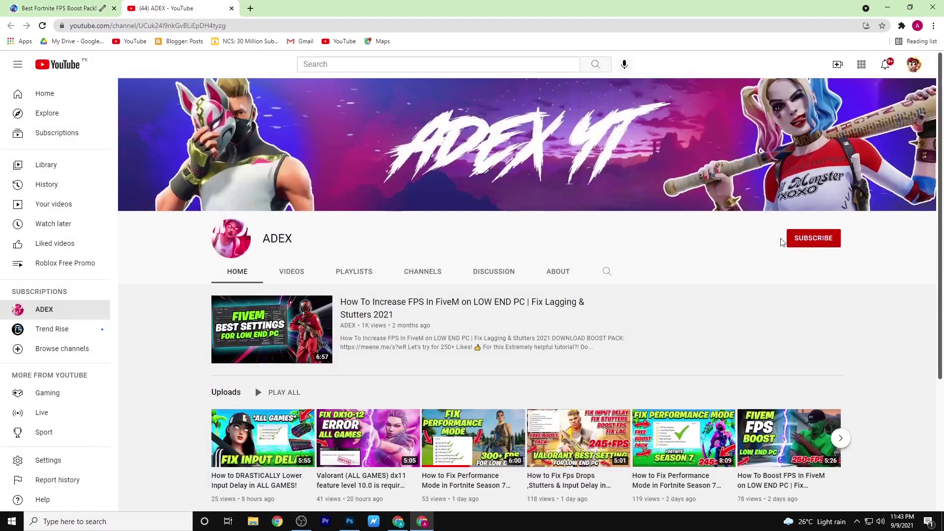
click(813, 246)
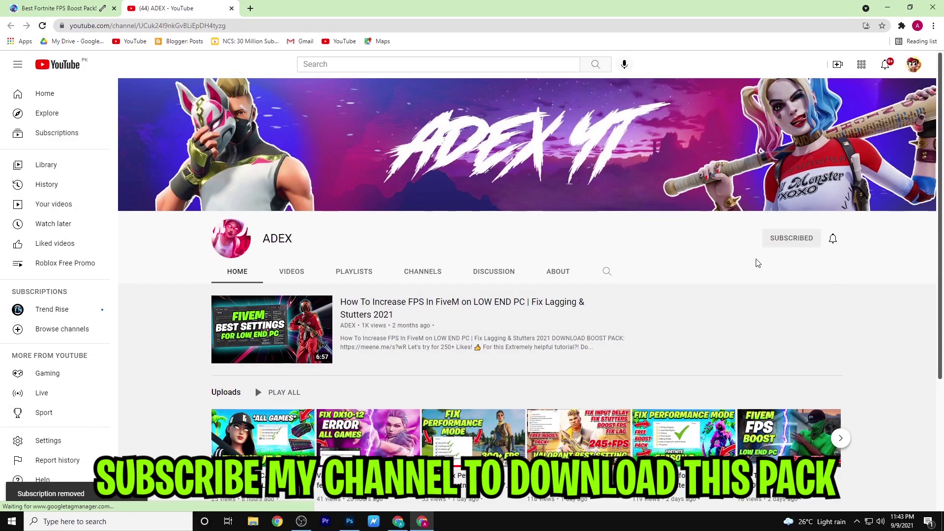
click(833, 239)
click(842, 261)
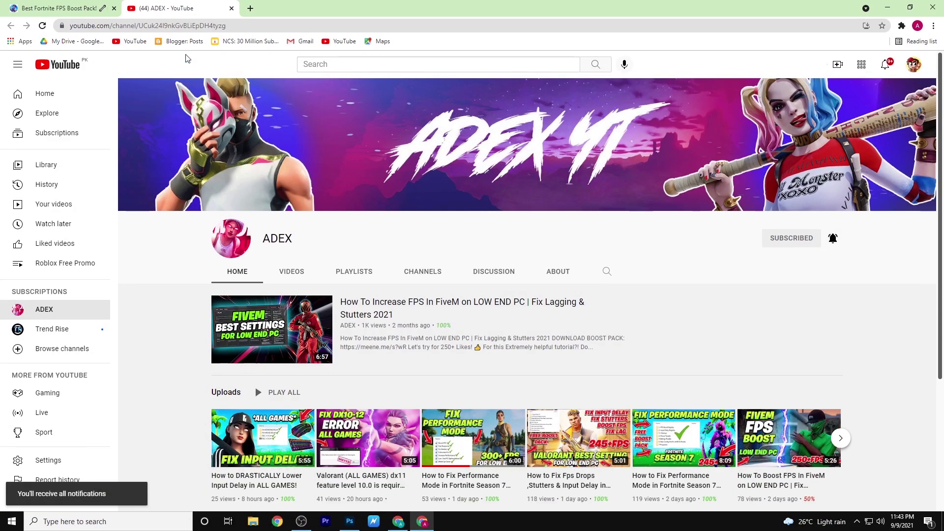
Return to the FPS Boost Pack post and follow its unlocked download link.
click(59, 8)
scroll(388, 376, down, 2)
scroll(388, 377, down, 5)
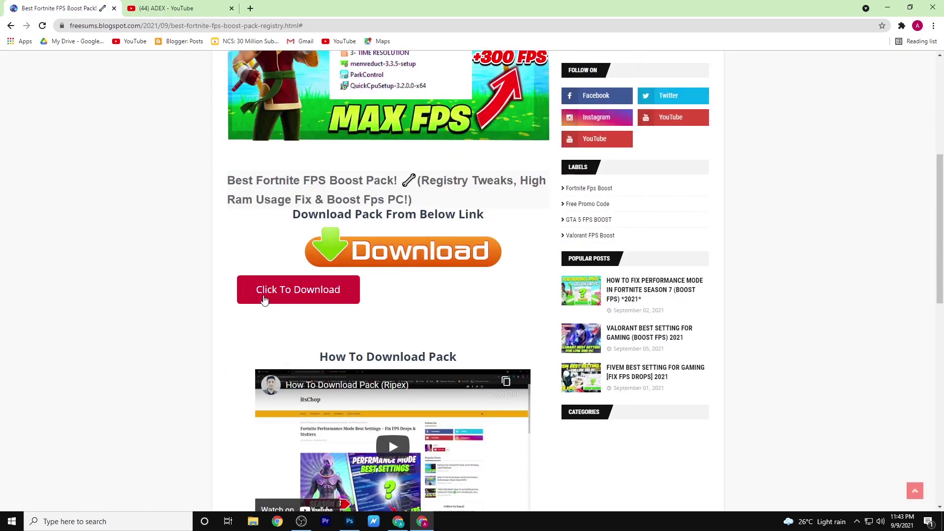
click(293, 289)
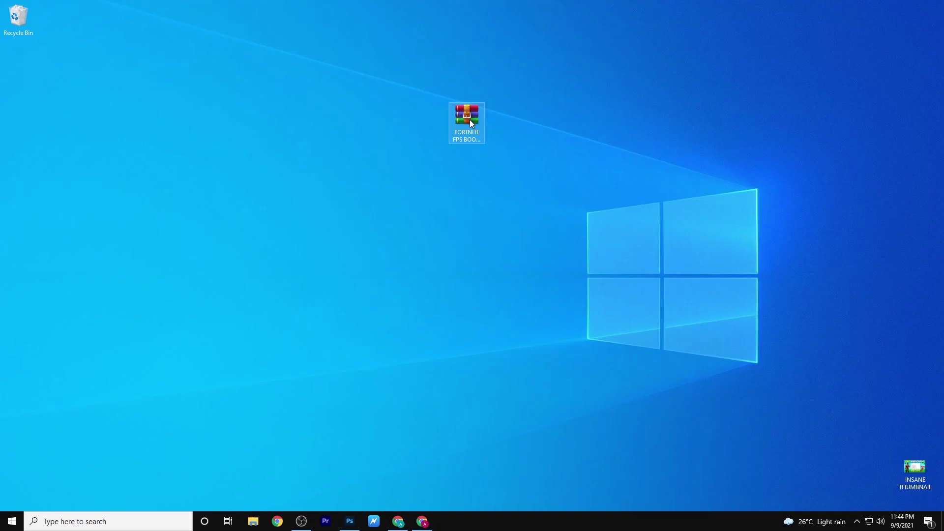
Extract the Fortnite FPS boost archive onto the desktop with WinRAR and place the extracted folder beside the archive.
right_click(470, 119)
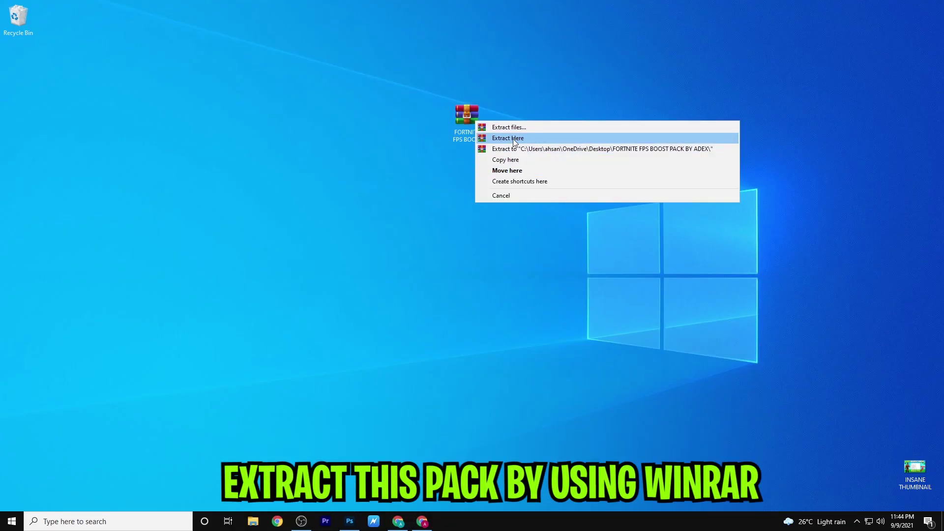
click(513, 139)
drag(14, 91, 519, 130)
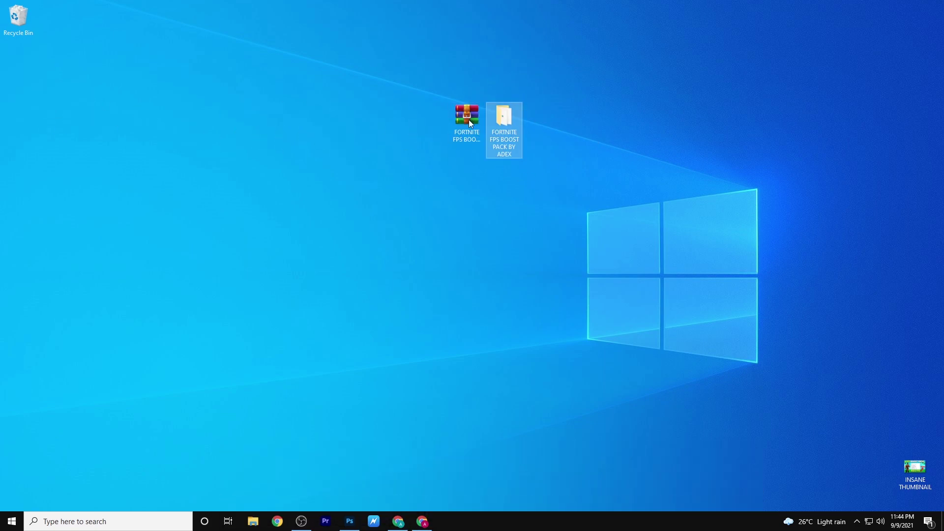
Open the extracted FORTNITE FPS BOOST PACK BY ADEX folder in a maximized window and go into its 1- FPS BOOST TWEAKS subfolder.
double_click(499, 125)
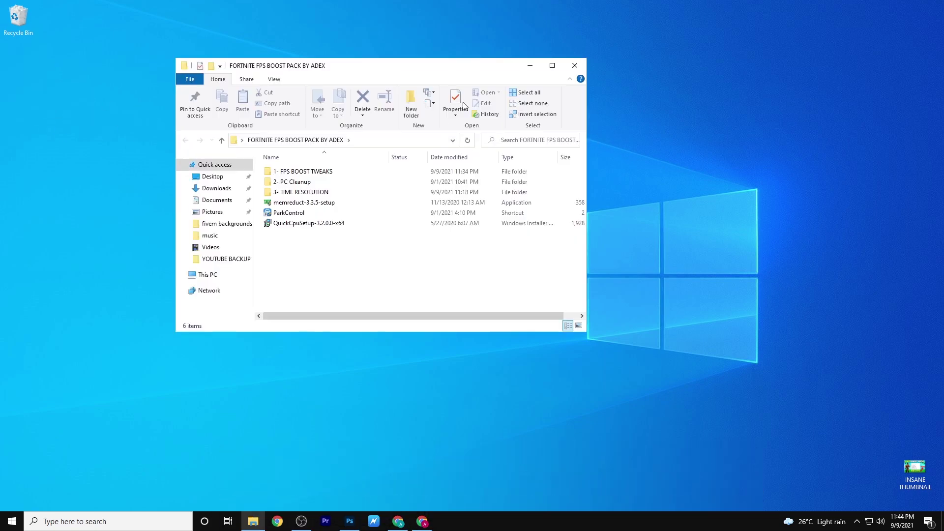
click(553, 65)
drag(166, 195, 241, 73)
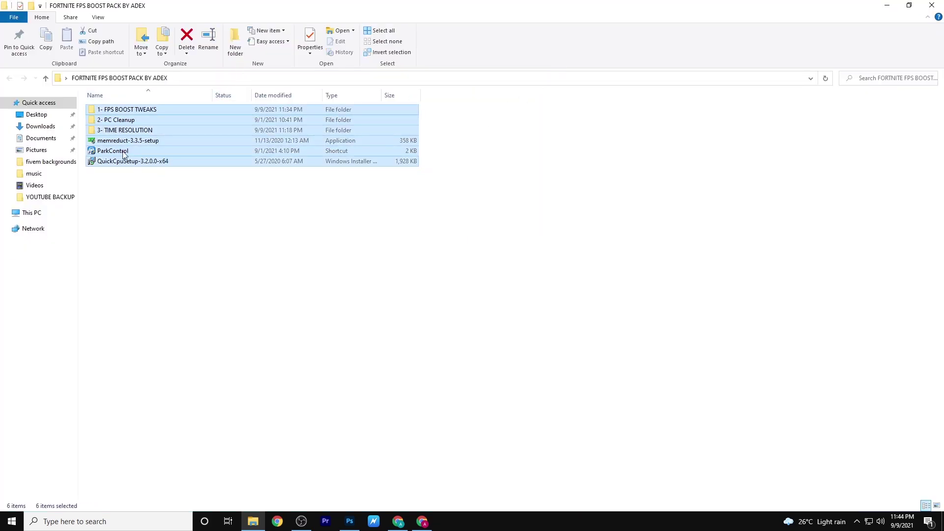
click(130, 177)
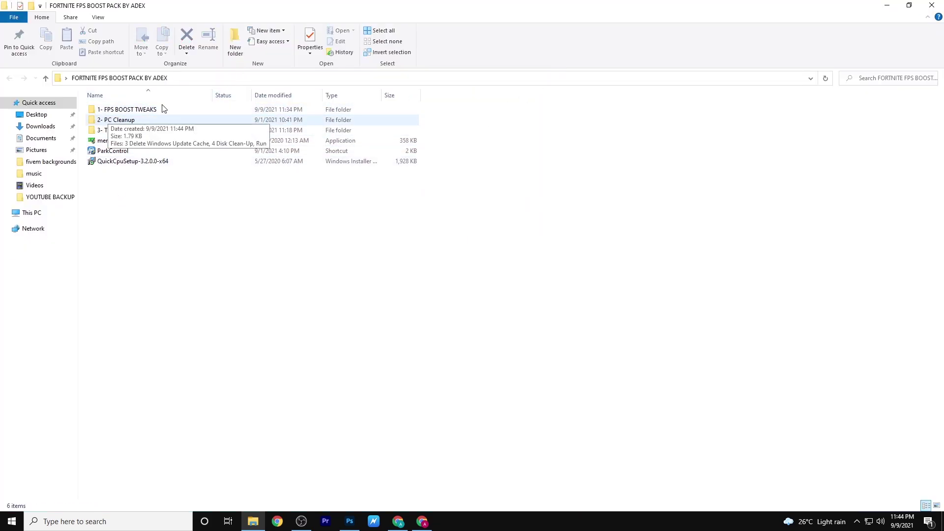
click(137, 112)
double_click(136, 113)
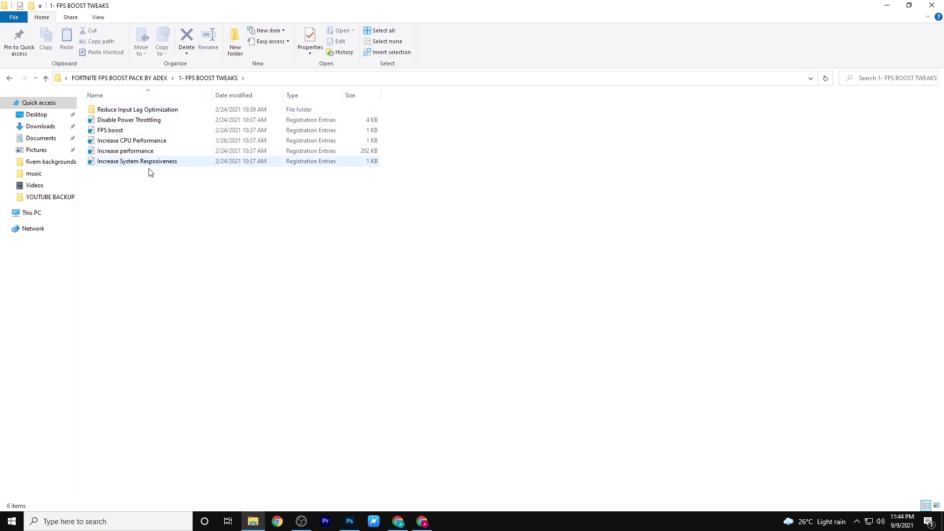
Merge the Disable Power Throttling registry file into the registry, allowing Registry Editor to make changes.
double_click(133, 121)
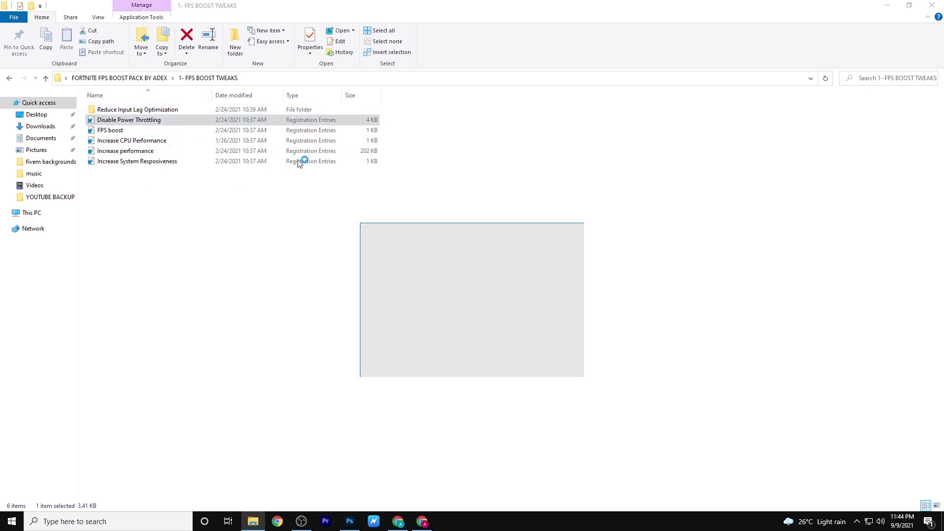
click(417, 355)
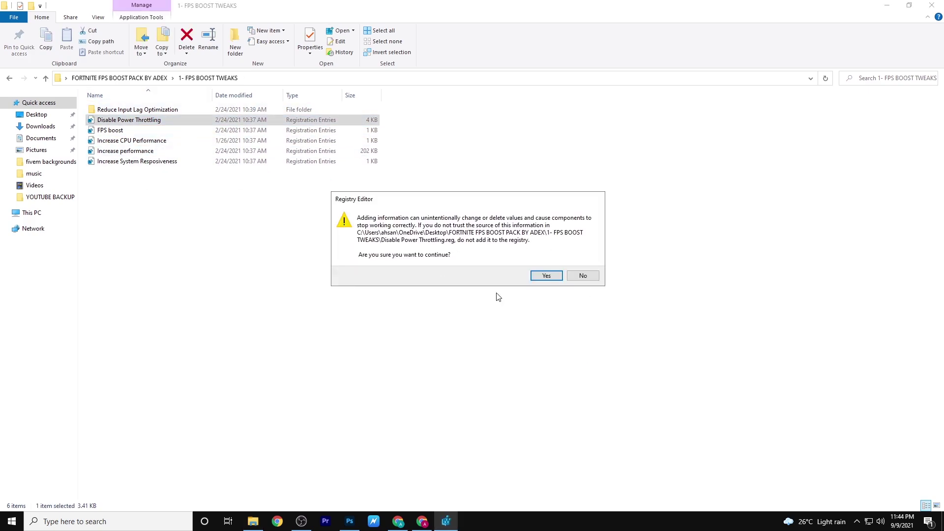
click(543, 276)
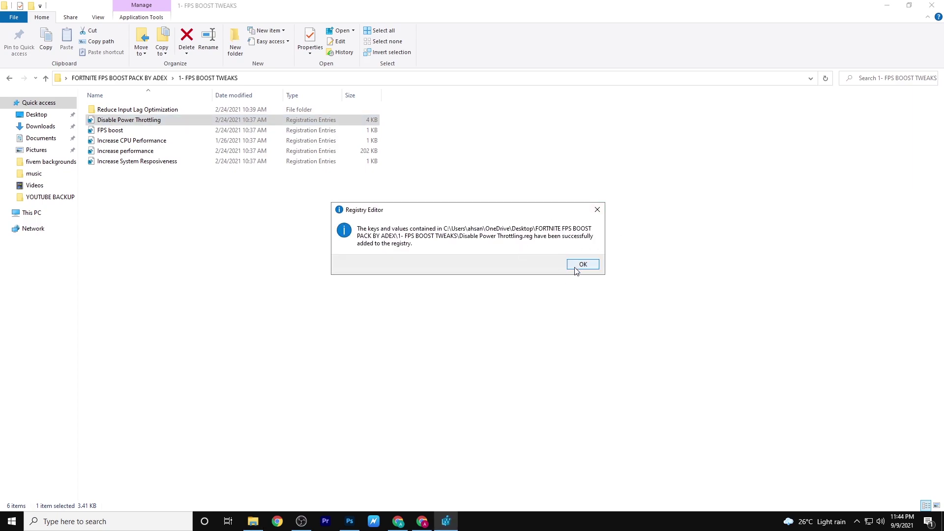
click(582, 265)
Merge the FPS boost registry file into the registry, accepting the permission and confirmation requests.
double_click(135, 130)
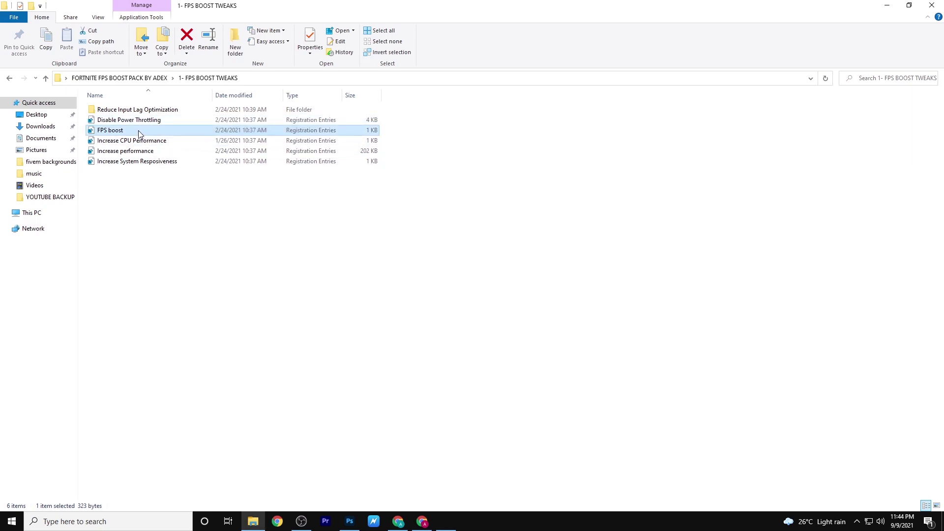
click(423, 356)
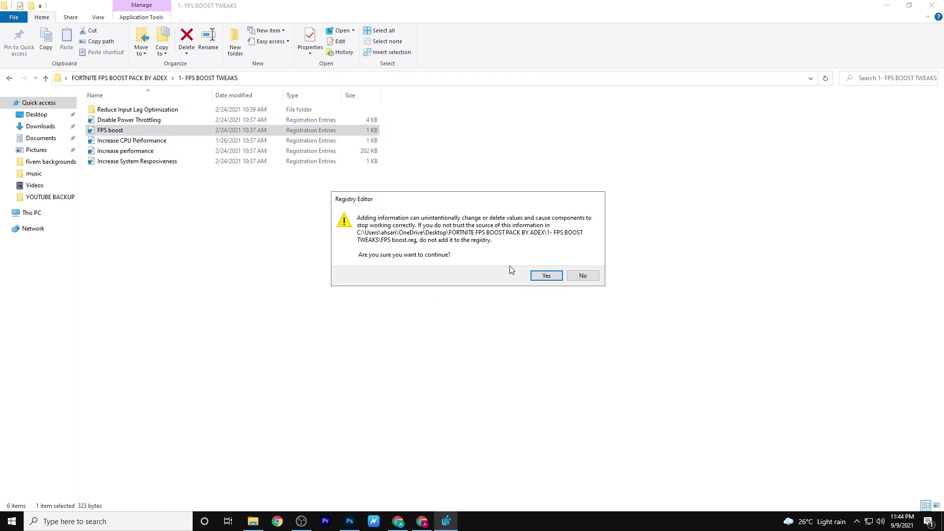
click(552, 279)
click(593, 267)
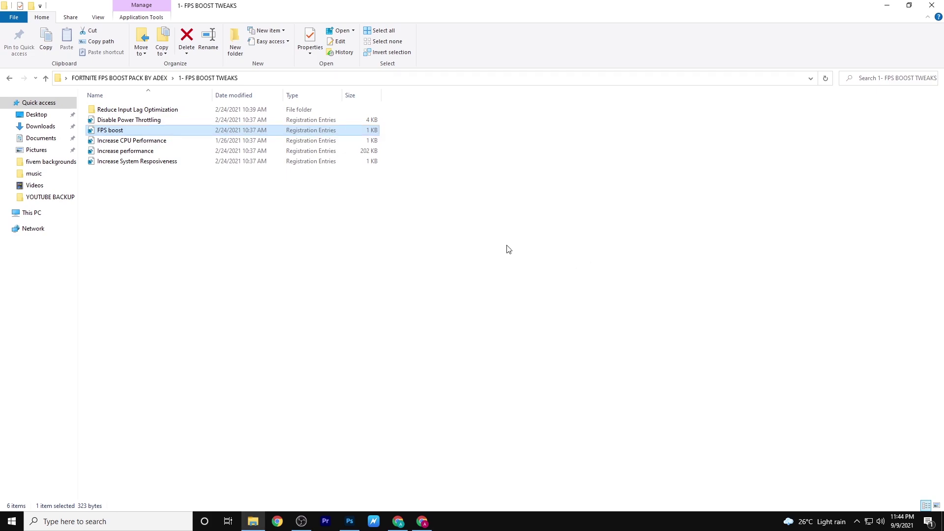
Merge the Increase CPU Performance registry file into the registry, accepting the permission and confirmation requests.
double_click(180, 141)
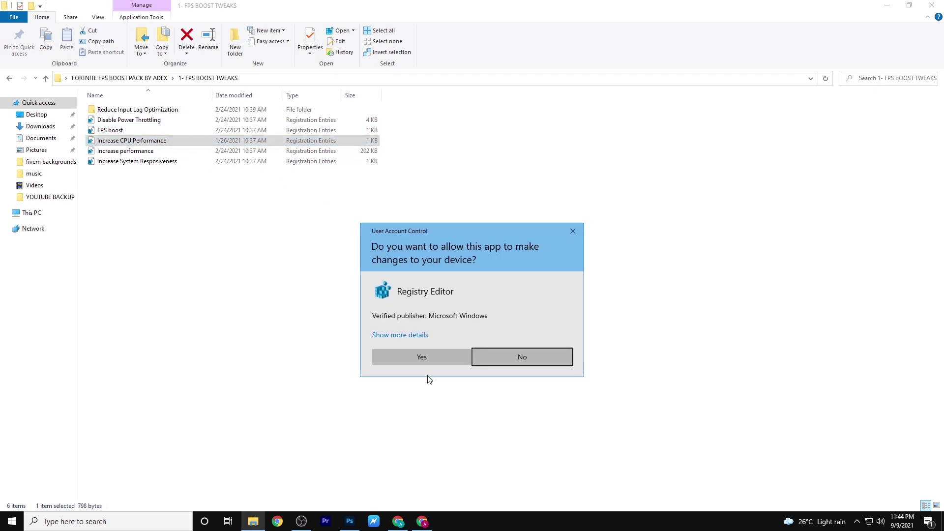
click(418, 358)
click(553, 280)
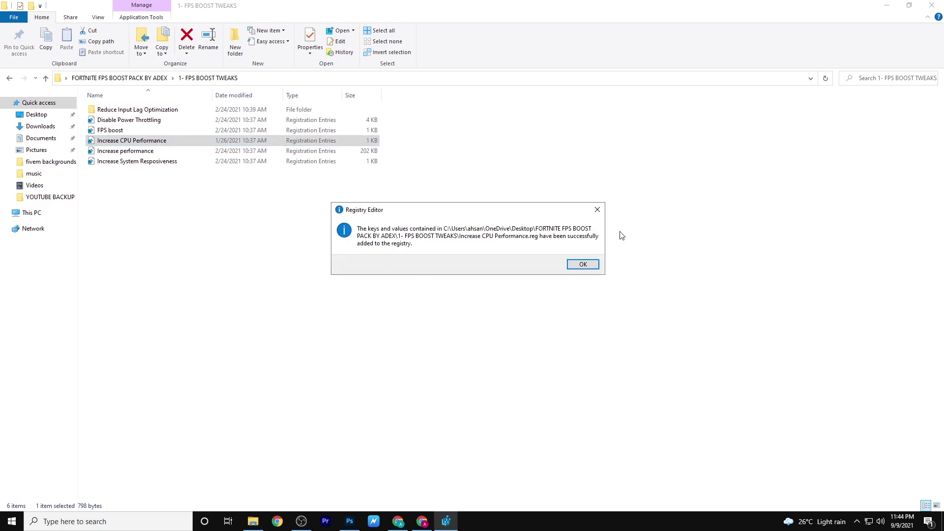
click(588, 261)
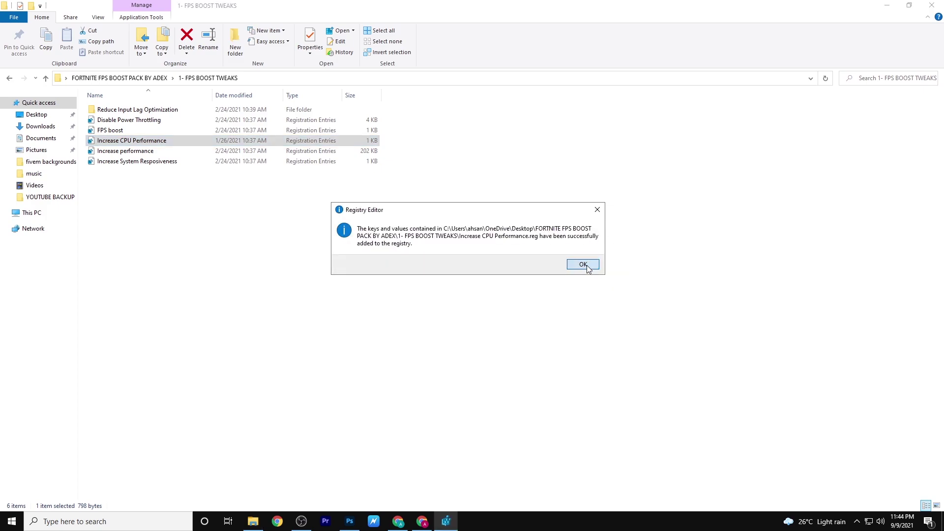
Merge the Increase System Resposiveness registry file into the registry, accepting the permission and confirmation requests.
double_click(139, 158)
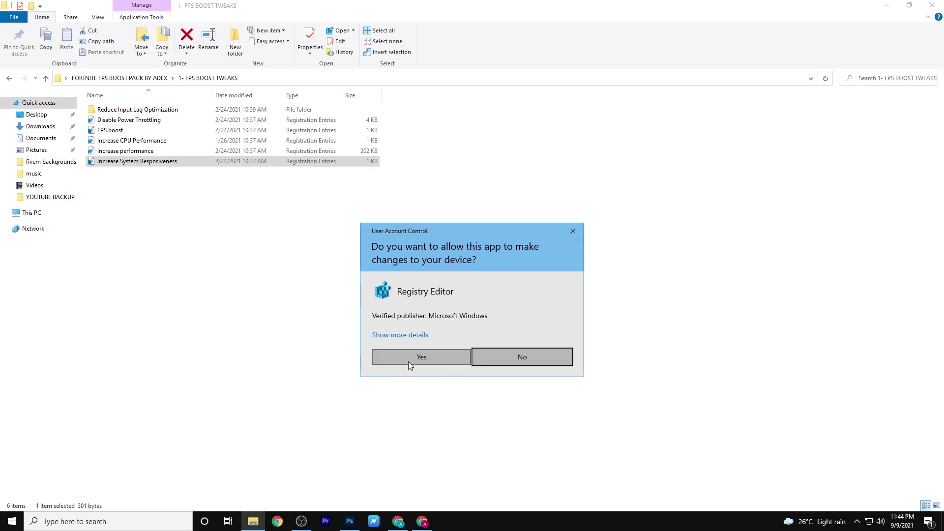
click(408, 360)
click(547, 276)
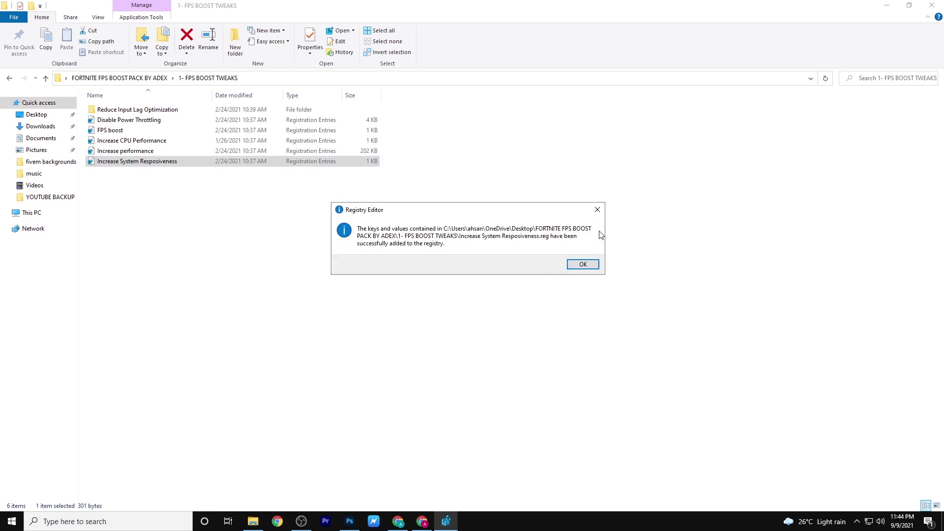
click(576, 266)
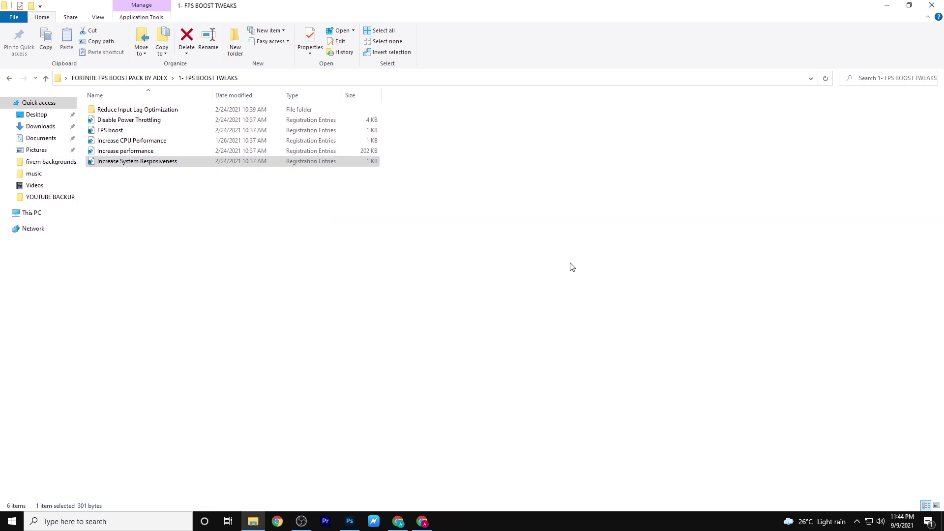
Merge the Increase performance registry file into the registry, accepting the permission and confirmation requests.
double_click(152, 152)
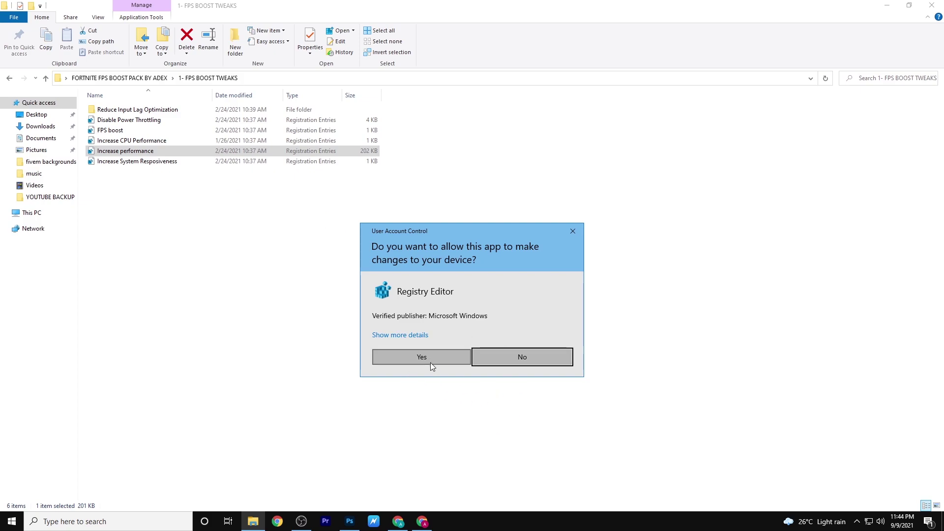
click(436, 355)
click(545, 276)
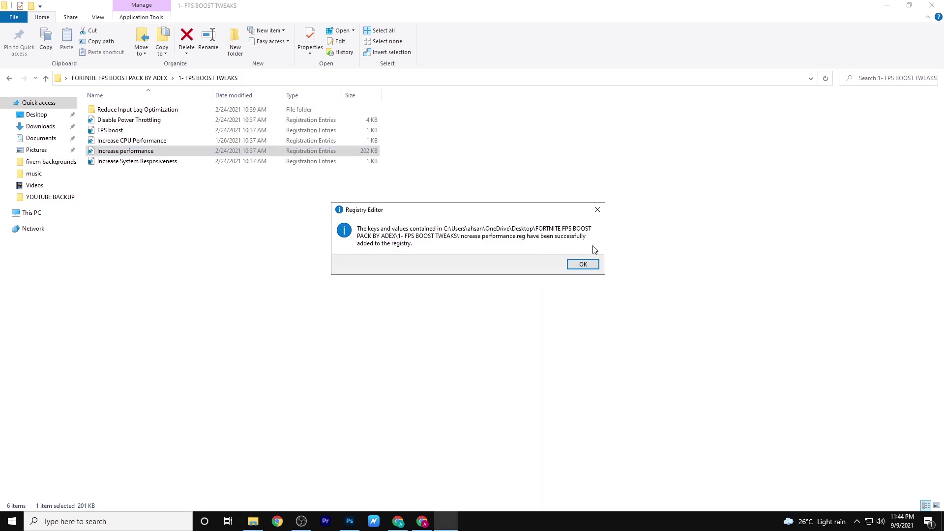
click(584, 264)
Open the Reduce Input Lag Optimization subfolder inside the 1- FPS BOOST TWEAKS folder.
drag(415, 181, 225, 102)
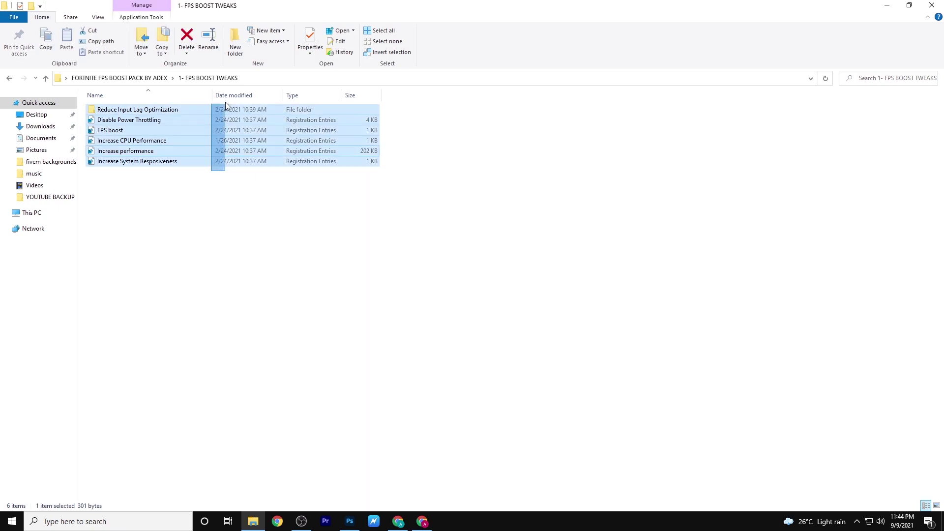
click(164, 184)
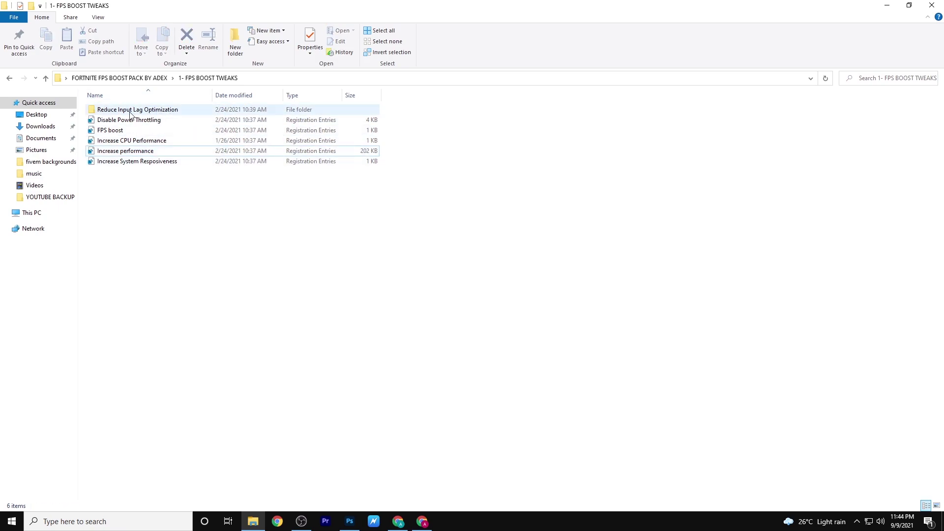
click(139, 111)
click(140, 111)
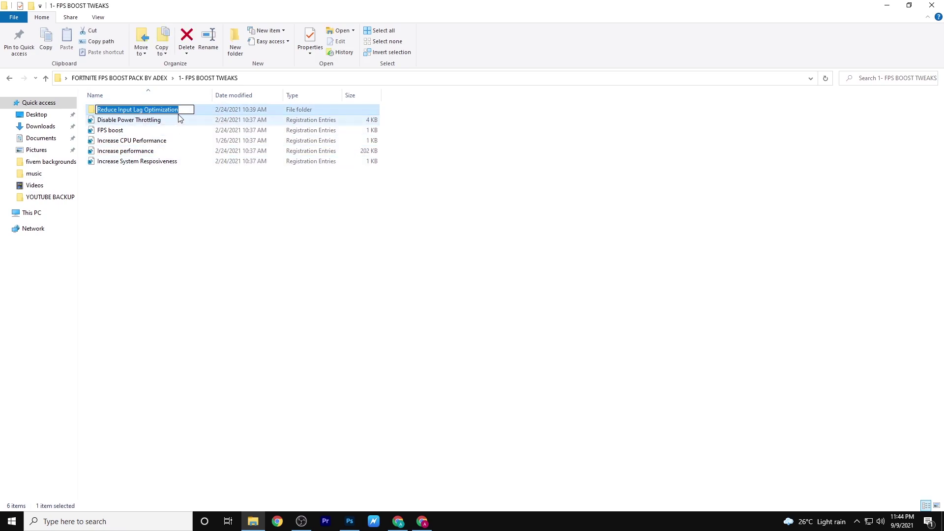
double_click(231, 111)
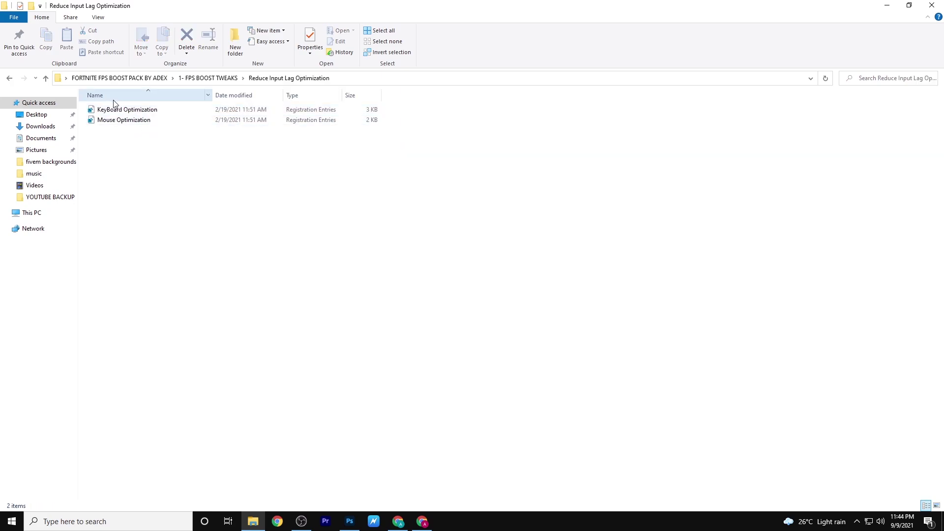
Merge the KeyBoard Optimization registry file into the registry, accepting the permission and confirmation requests.
double_click(123, 110)
click(411, 358)
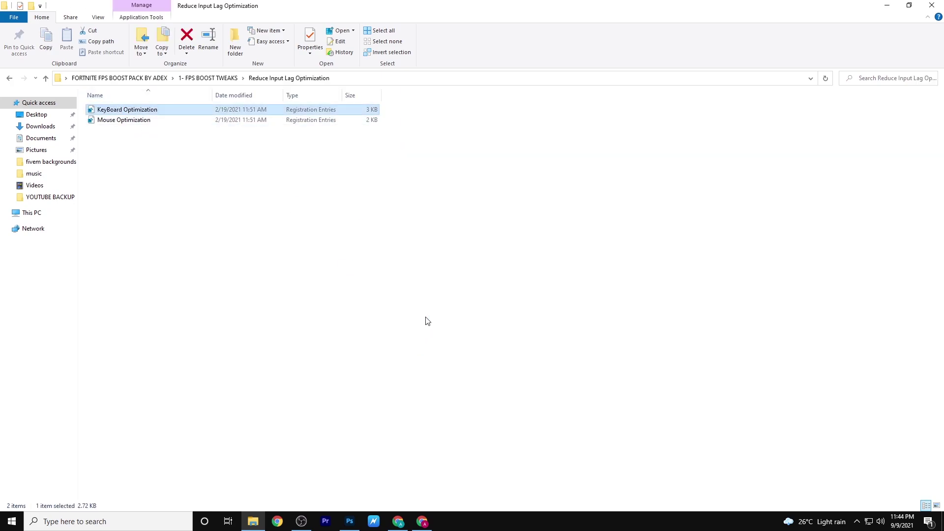
click(543, 279)
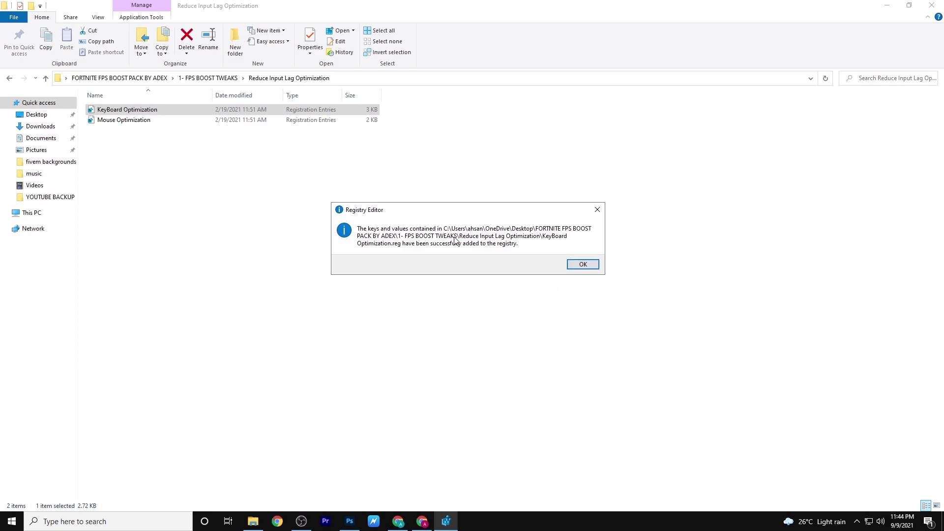
click(582, 264)
Merge the Mouse Optimization registry file into the registry, accepting the permission and confirmation requests.
double_click(192, 120)
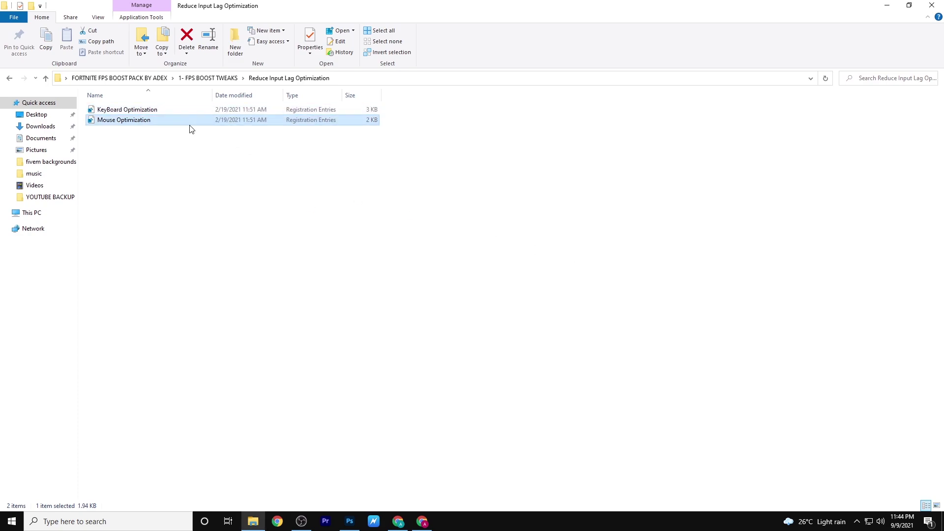
click(431, 358)
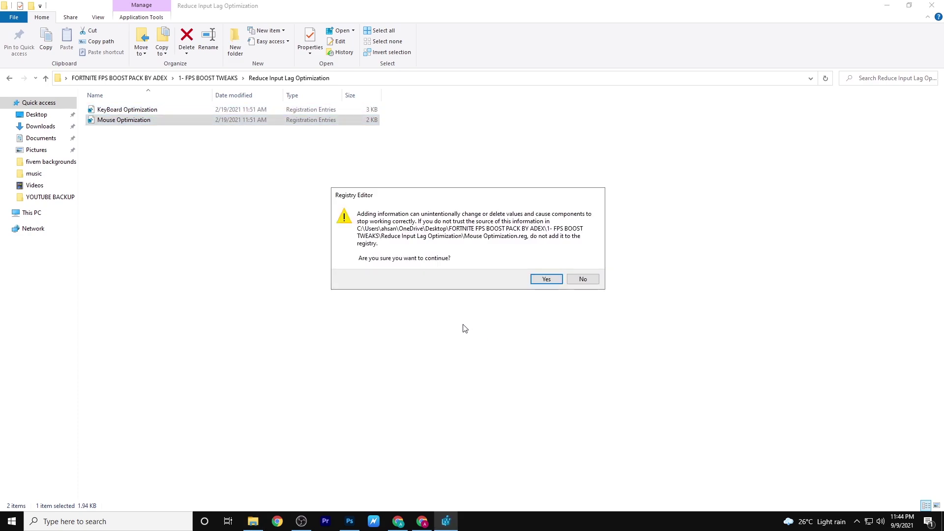
click(544, 280)
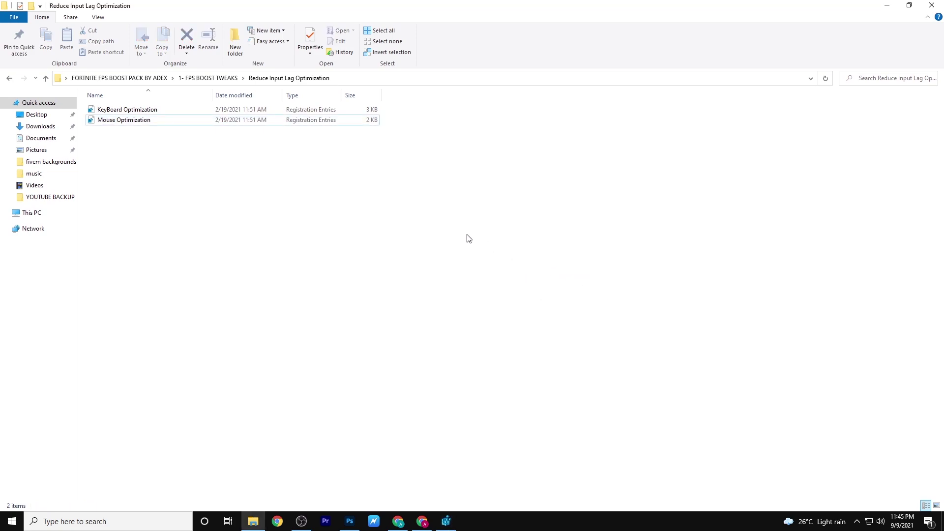
Run the 3 Delete Windows Update Cache script from the pack's 2- PC Cleanup folder and dismiss its command window.
drag(118, 156, 197, 93)
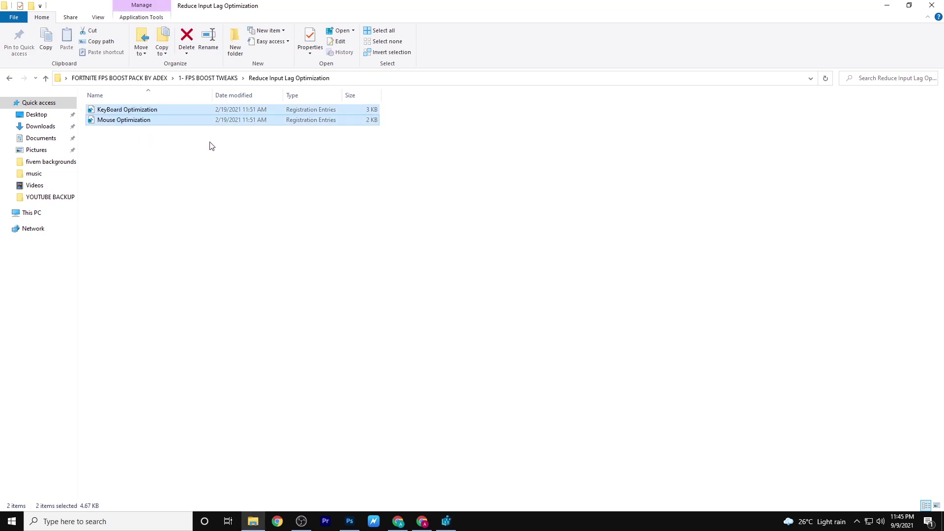
click(169, 161)
click(9, 79)
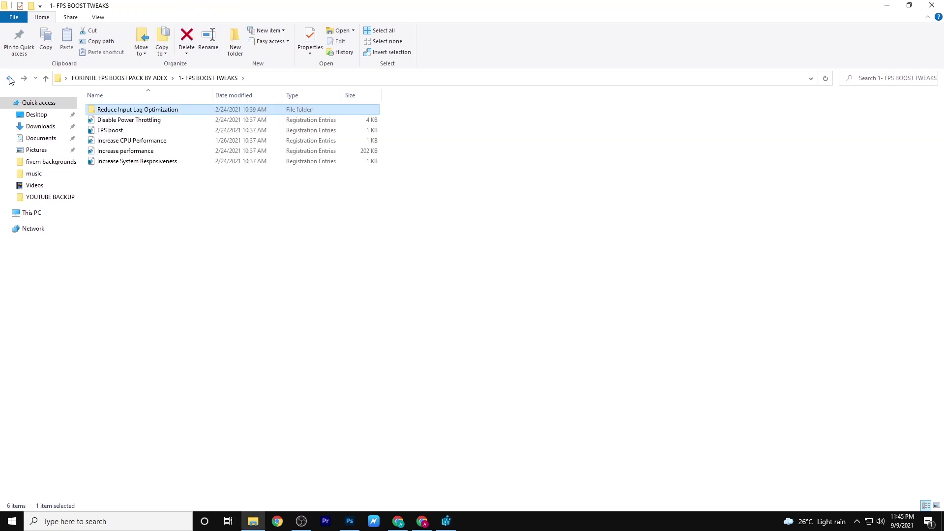
click(8, 78)
drag(119, 186, 191, 89)
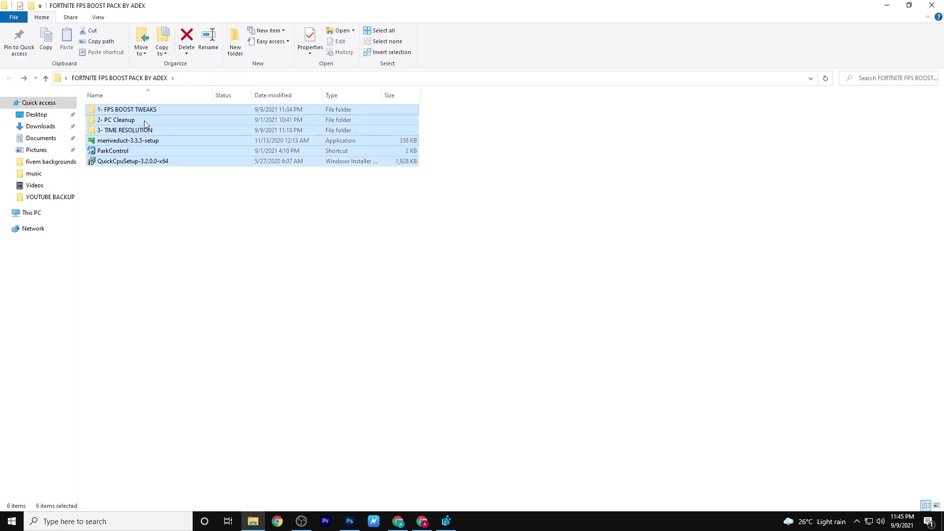
click(112, 199)
click(129, 123)
double_click(129, 123)
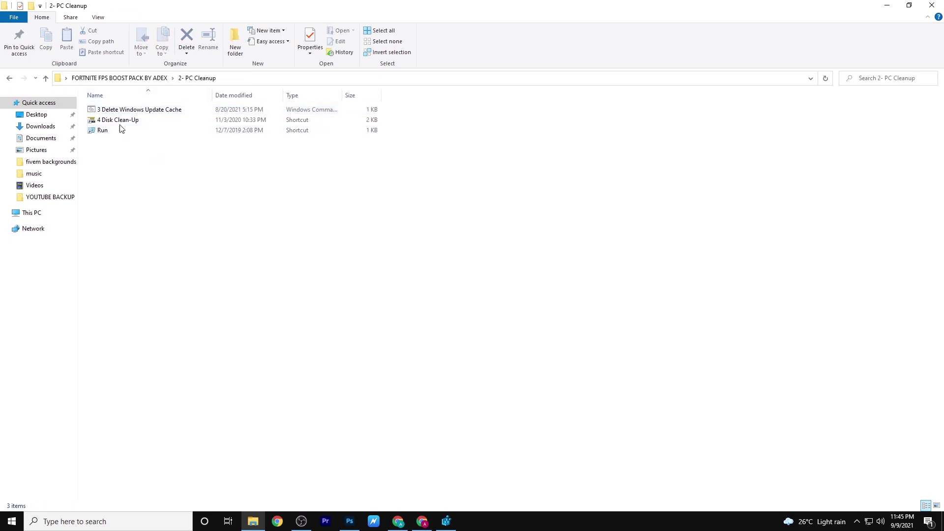
double_click(140, 110)
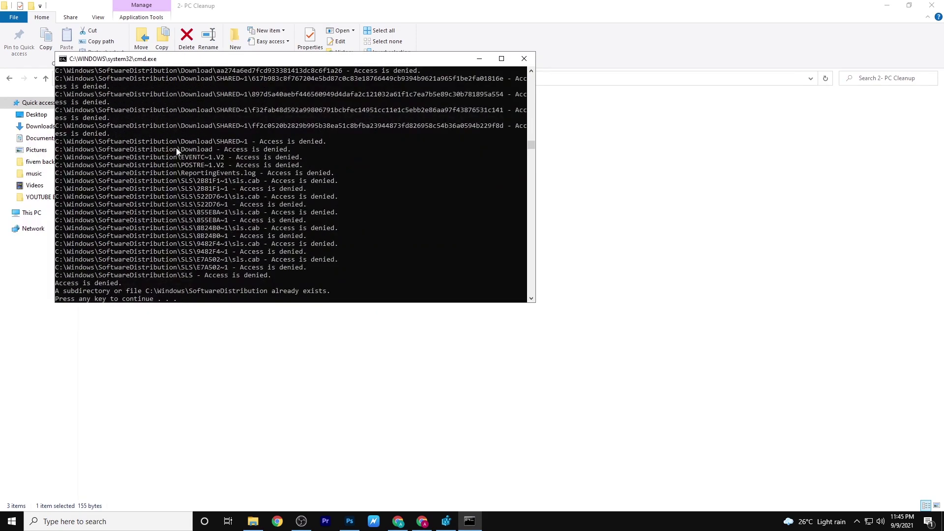
key(Return)
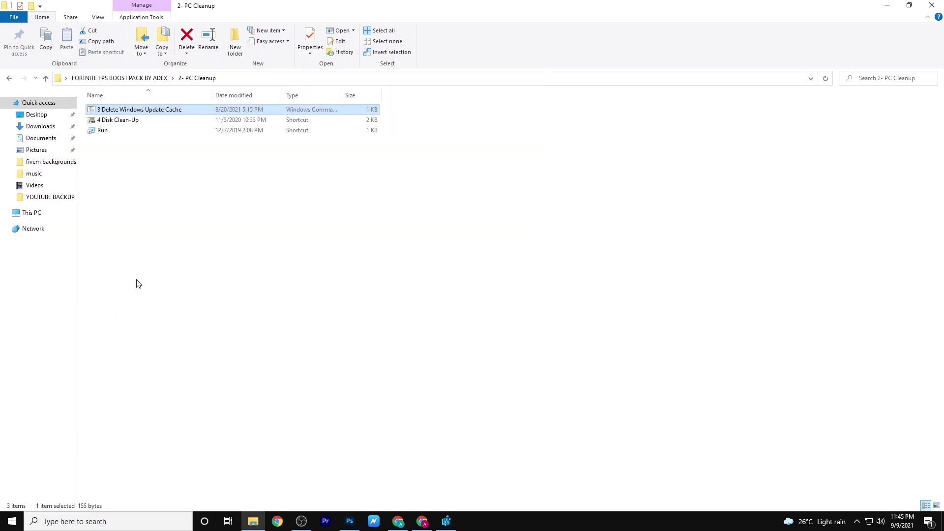
Run the 4 Disk Clean-Up shortcut on drive C: and permanently delete the preselected file categories.
double_click(132, 121)
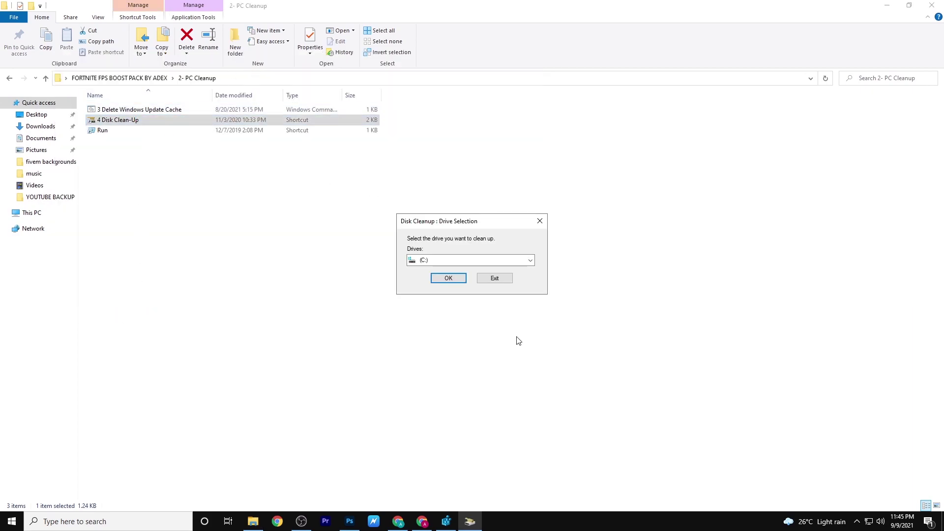
click(449, 278)
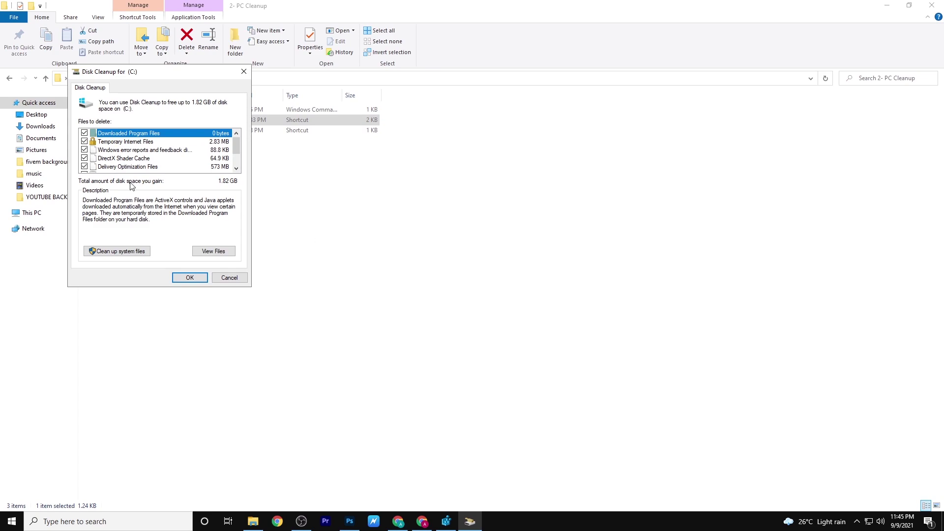
scroll(120, 153, down, 1)
scroll(118, 156, up, 1)
click(192, 276)
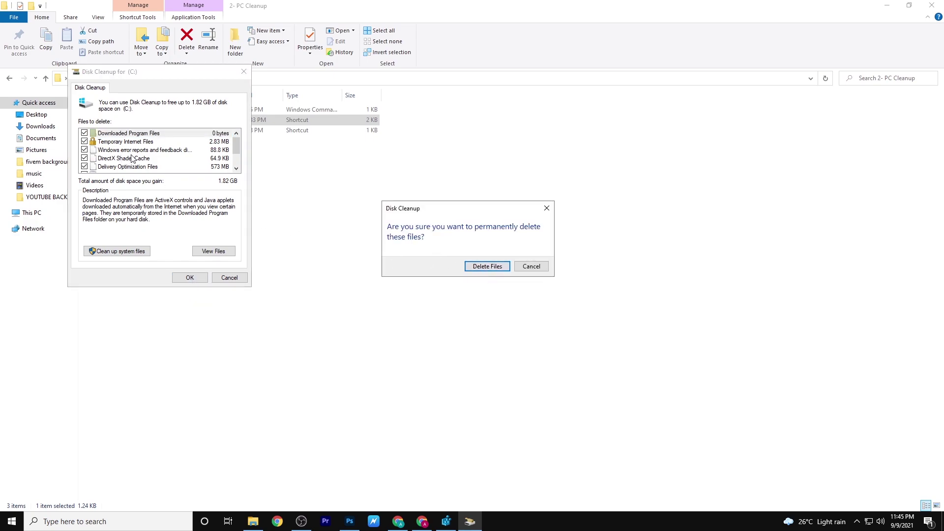
click(496, 267)
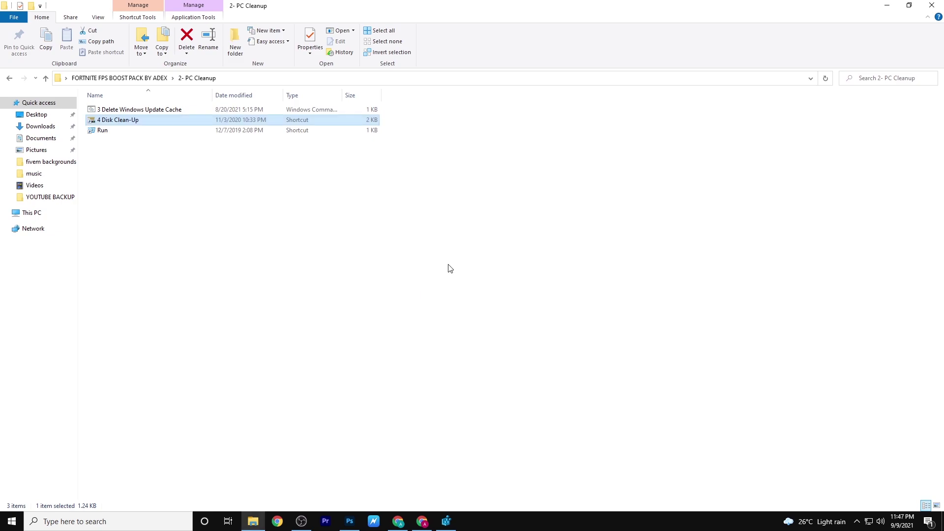
Open the Windows Prefetch folder by running prefetch through the Run shortcut, granting access to the folder.
double_click(118, 131)
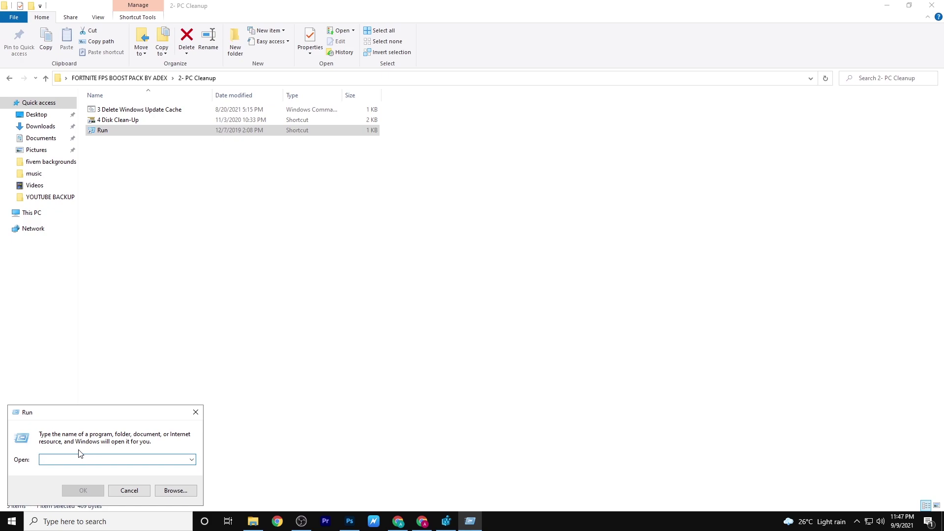
text(prefetch)
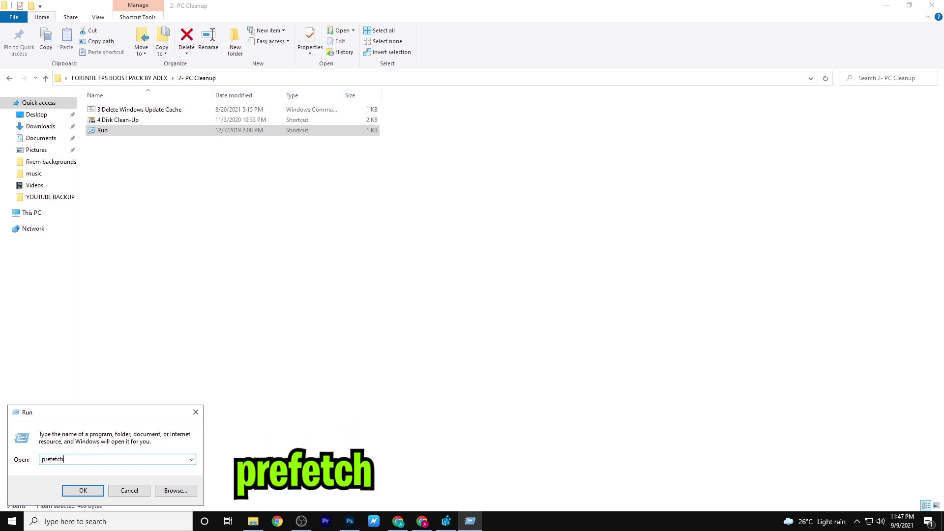
key(Return)
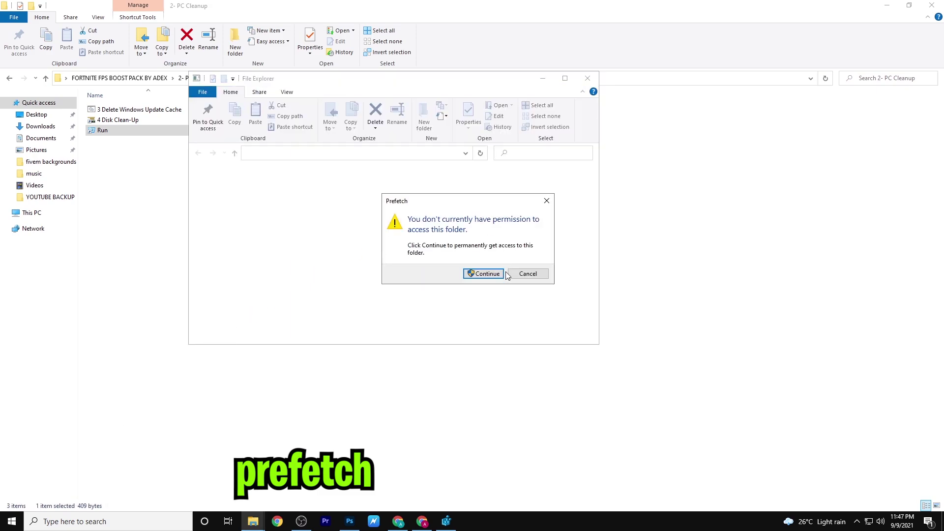
click(473, 273)
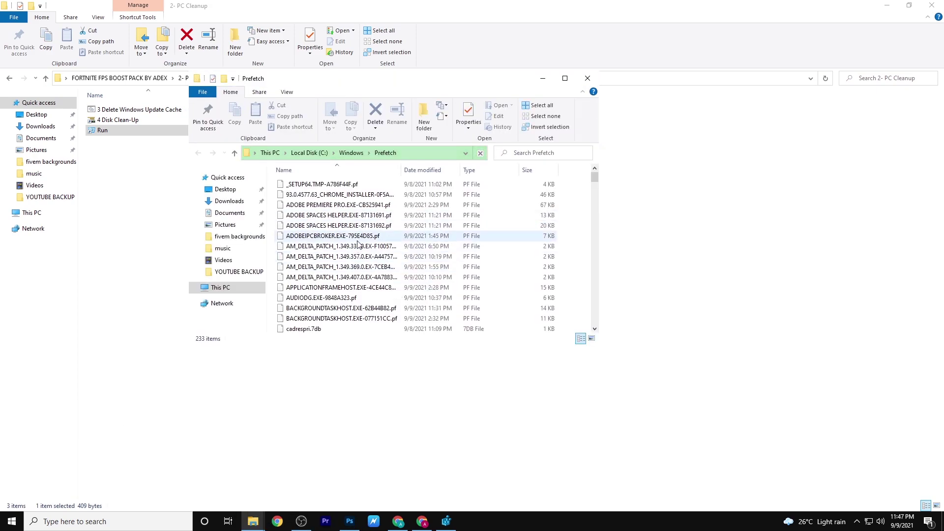
Delete all files in the Prefetch folder and close its window.
key(ctrl+a)
right_click(353, 223)
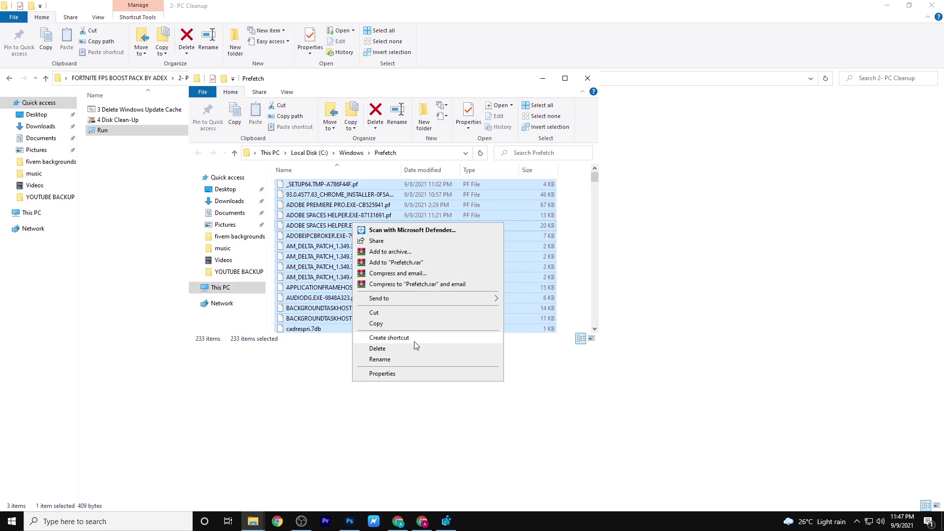
click(378, 348)
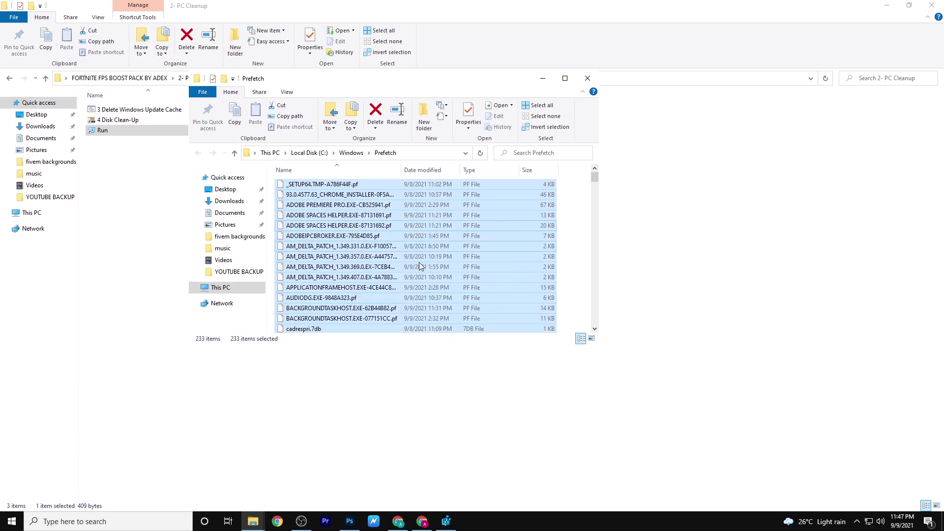
click(204, 227)
click(259, 228)
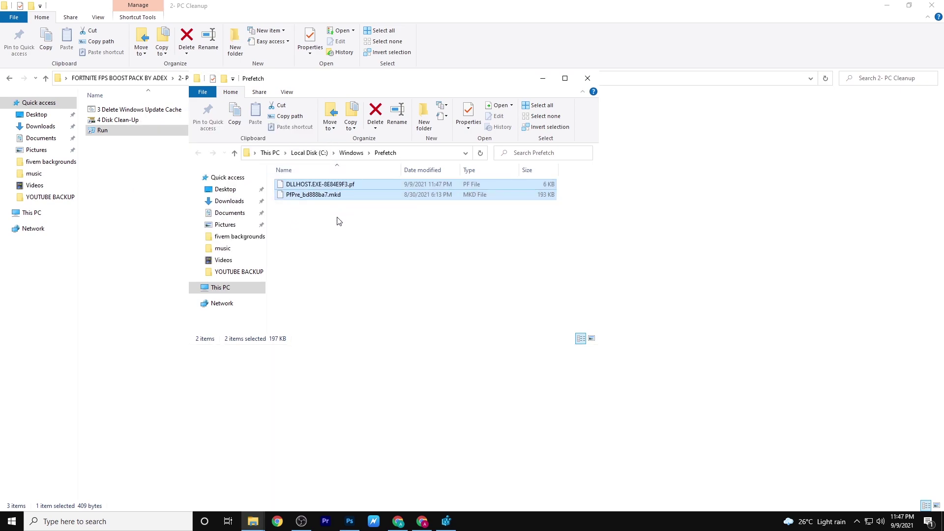
click(587, 79)
Open the Windows Temp folder by running temp through the Run shortcut.
double_click(145, 132)
text(temp)
key(Return)
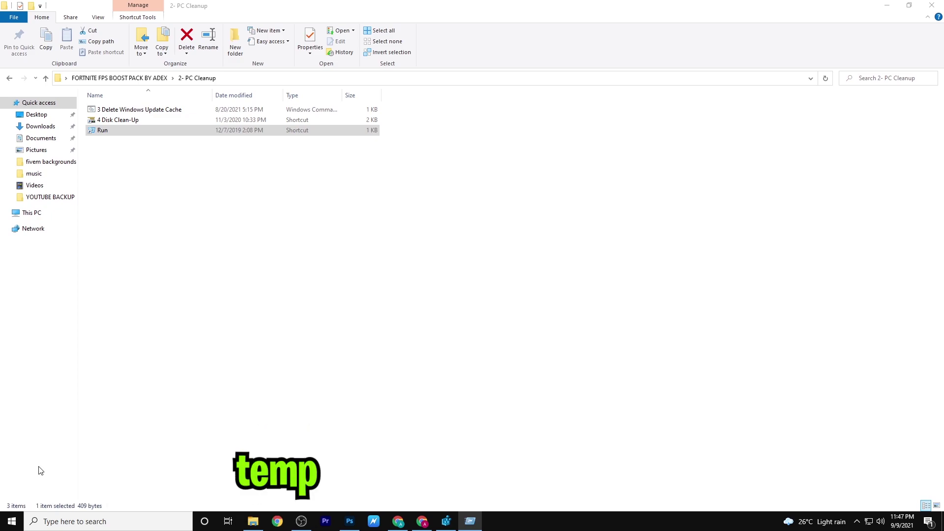
Delete all files and folders in the Windows Temp folder and close its window.
key(ctrl+a)
drag(390, 212, 388, 219)
key(Escape)
right_click(359, 215)
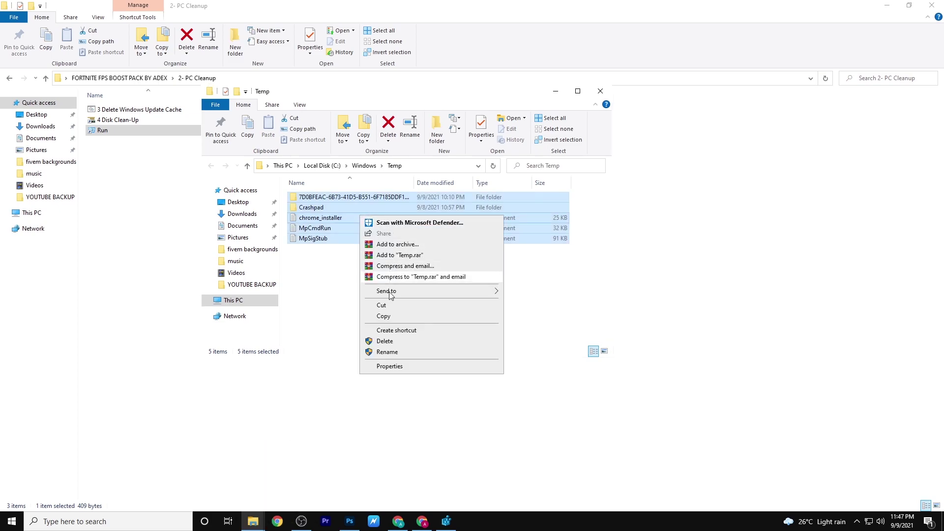
click(433, 345)
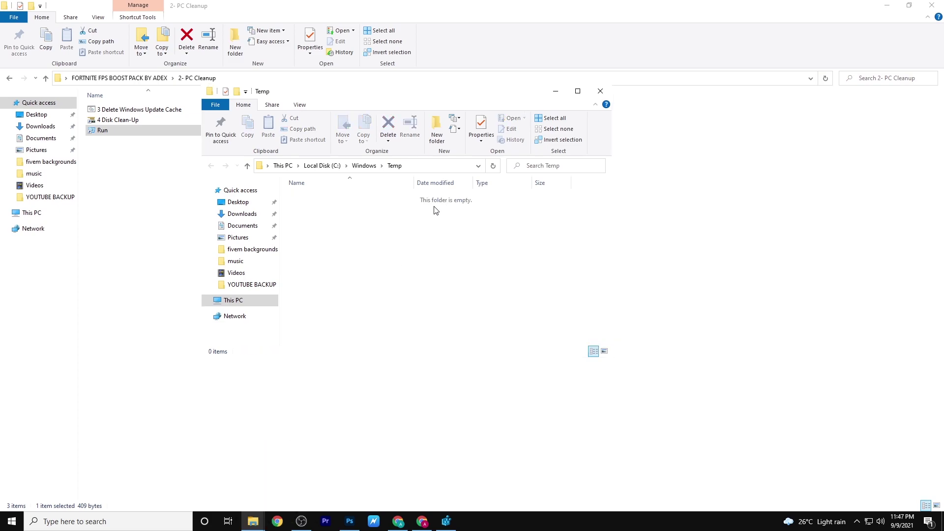
click(600, 91)
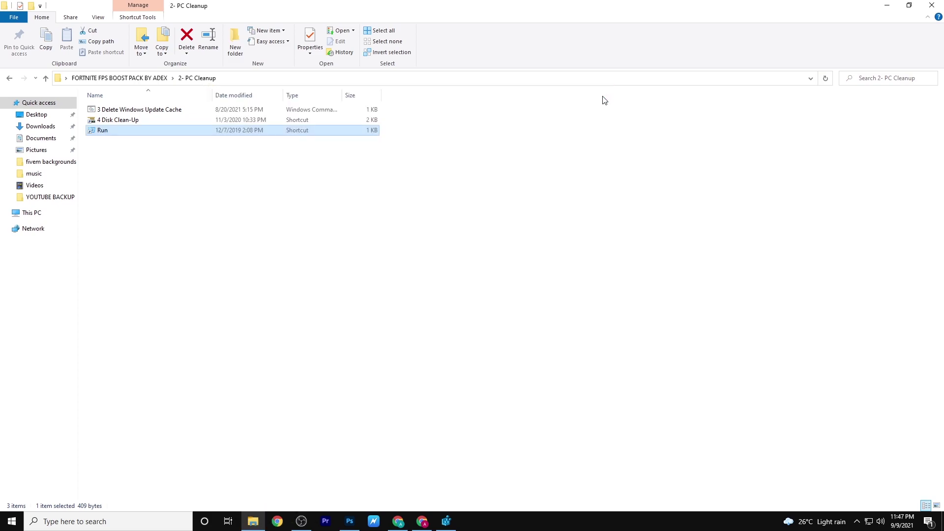
Open the user account's local Temp folder by running %temp% through the Run shortcut.
double_click(130, 132)
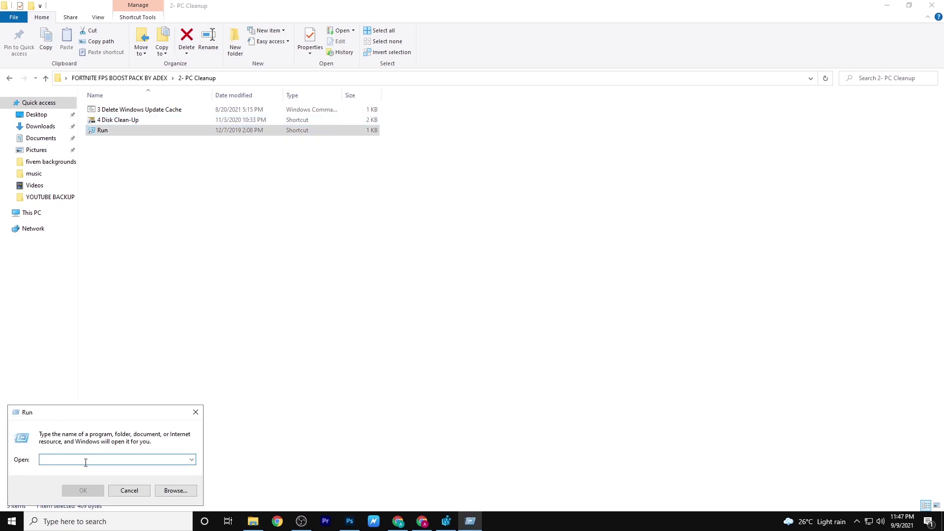
text(%temp%)
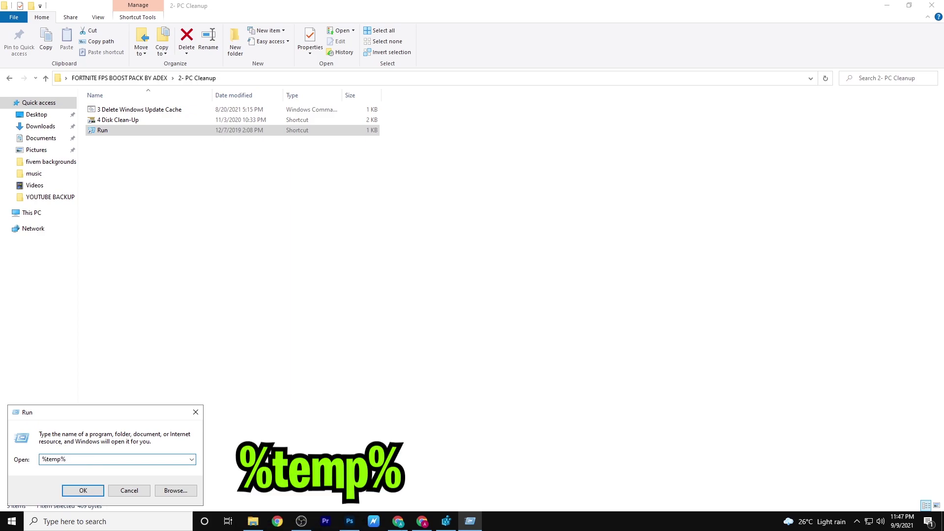
key(Return)
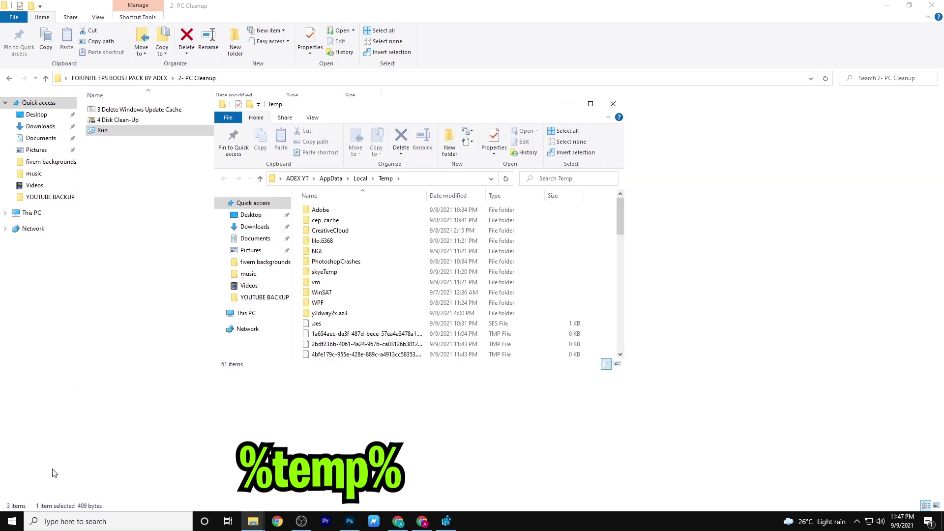
Delete the contents of the AppData Local Temp folder with administrator permission, cancel at the in-use CreativeCloud folder, and close the window.
key(ctrl+a)
right_click(418, 217)
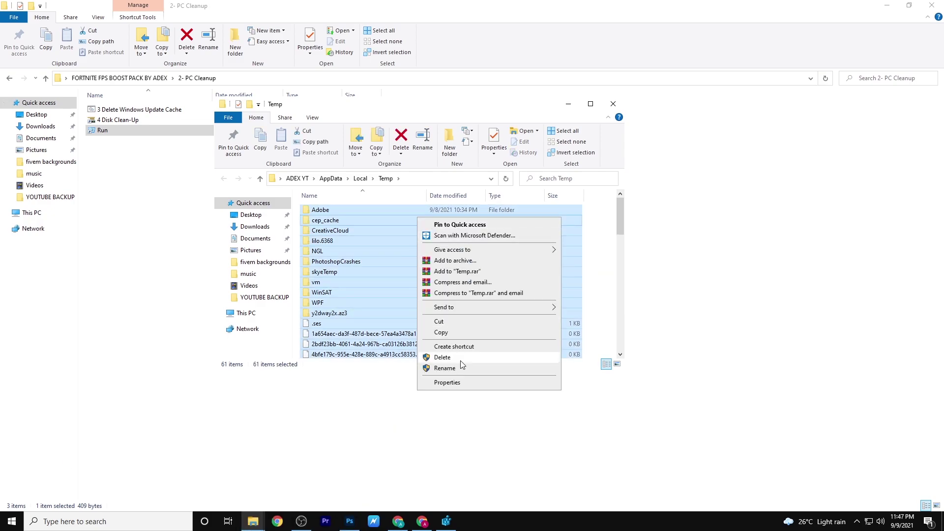
click(452, 358)
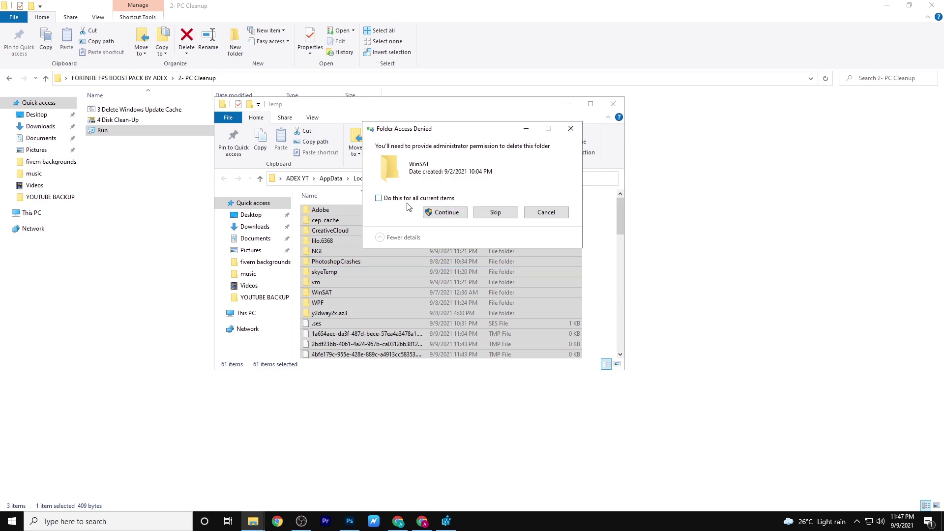
click(434, 215)
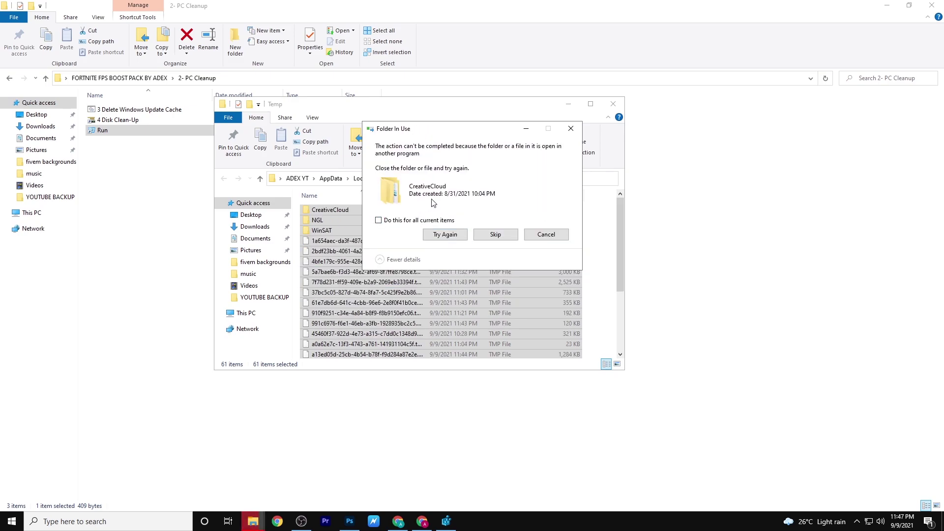
click(546, 235)
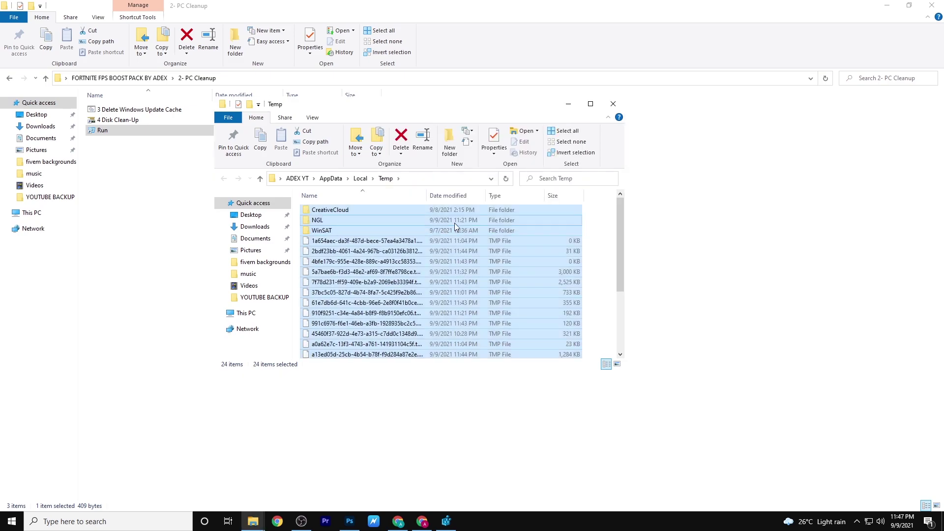
scroll(450, 257, down, 3)
click(612, 104)
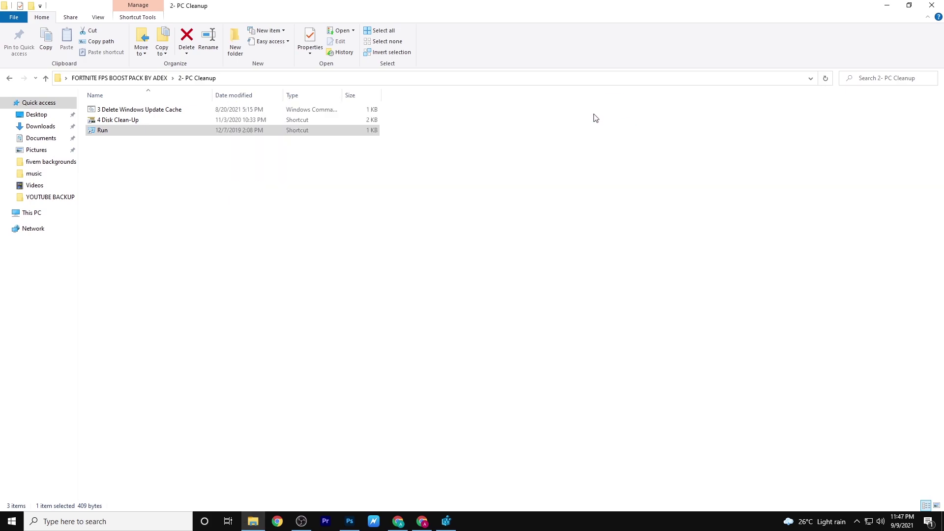
click(303, 189)
drag(133, 126, 133, 107)
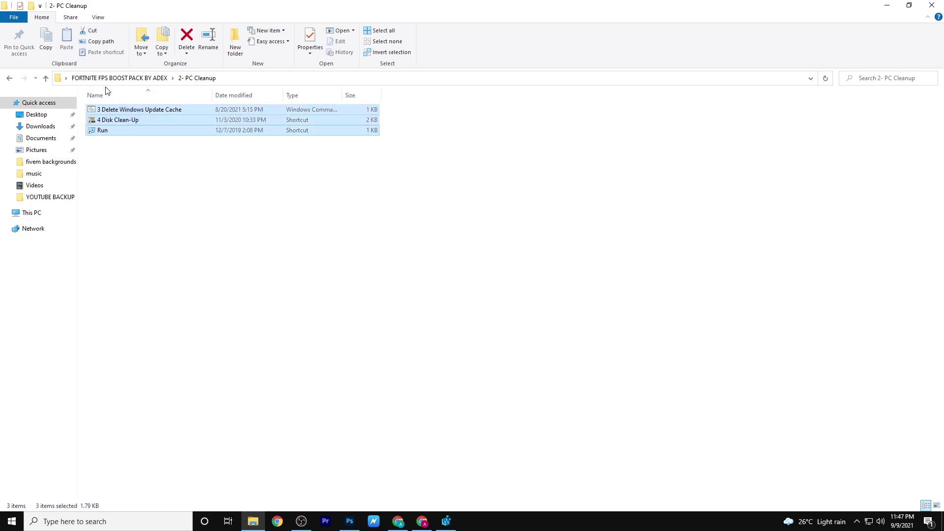
Launch Timer Resolution from the boost pack's 3- TIME RESOLUTION folder.
click(120, 78)
double_click(130, 132)
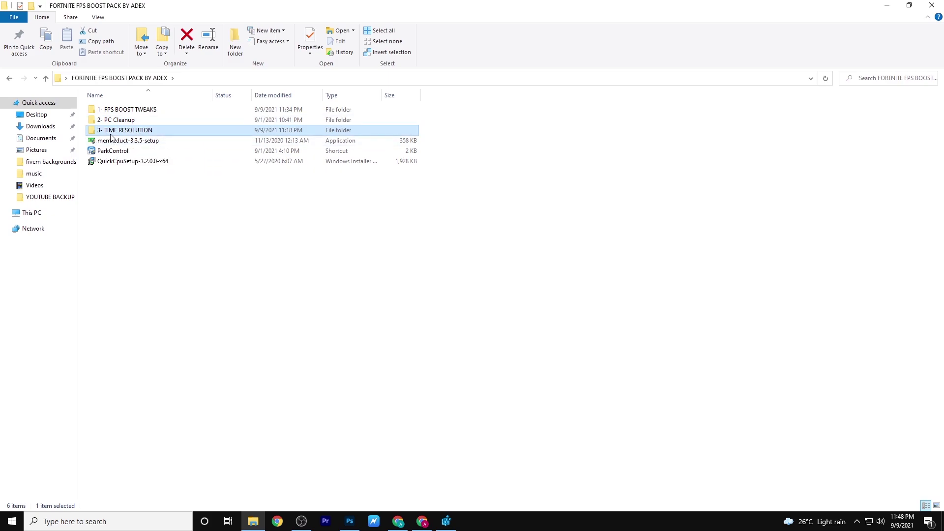
double_click(112, 110)
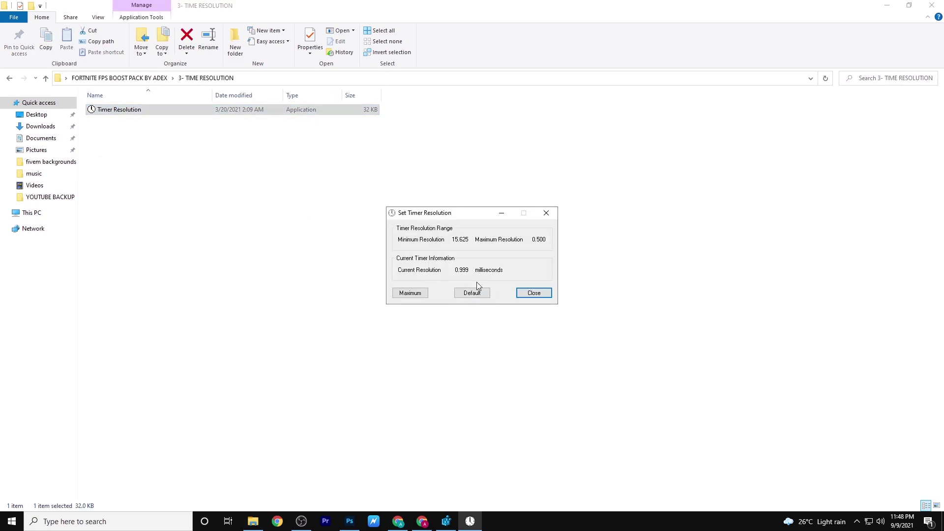
Set the timer resolution to maximum, minimize the tool, and return to the main boost pack folder.
click(472, 295)
click(408, 294)
click(501, 212)
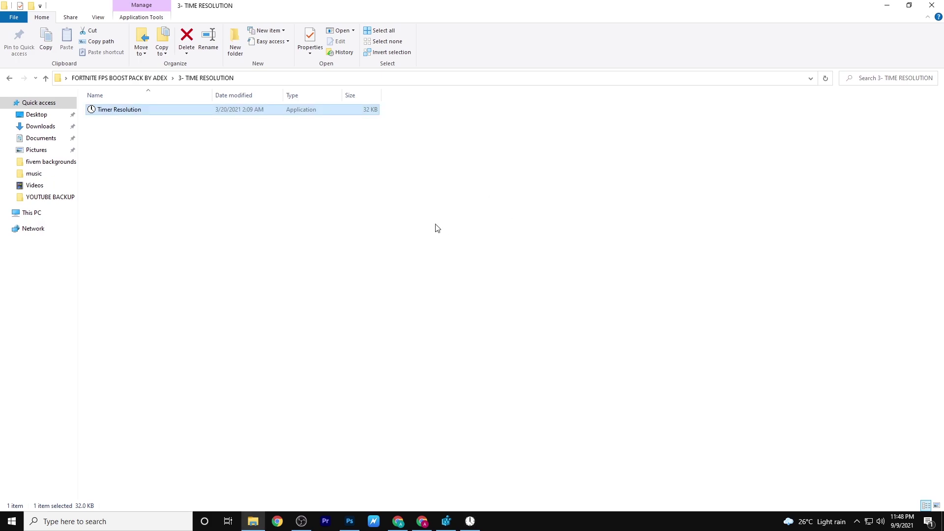
click(120, 78)
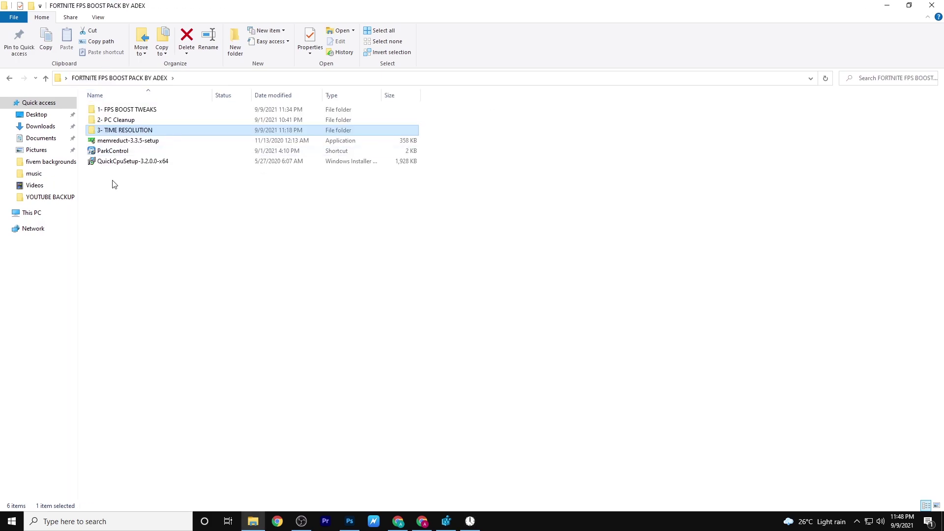
click(133, 143)
double_click(133, 143)
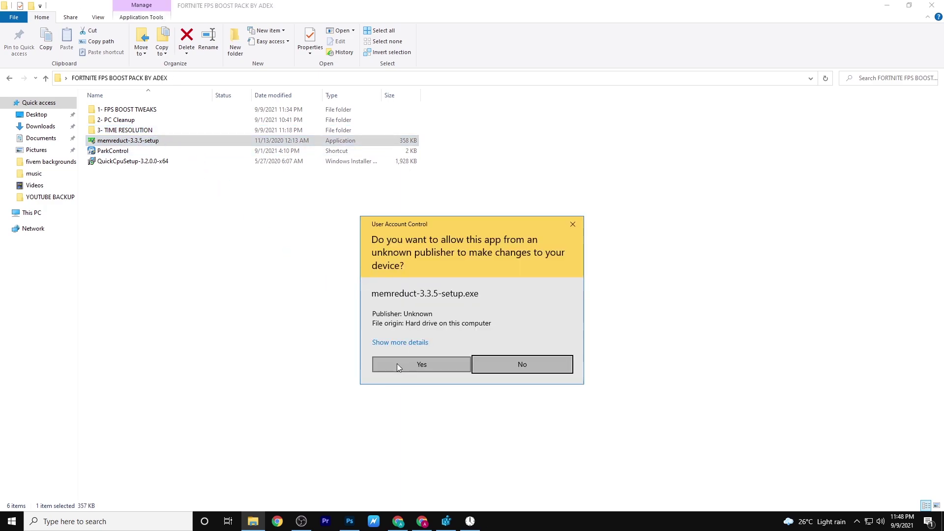
click(412, 358)
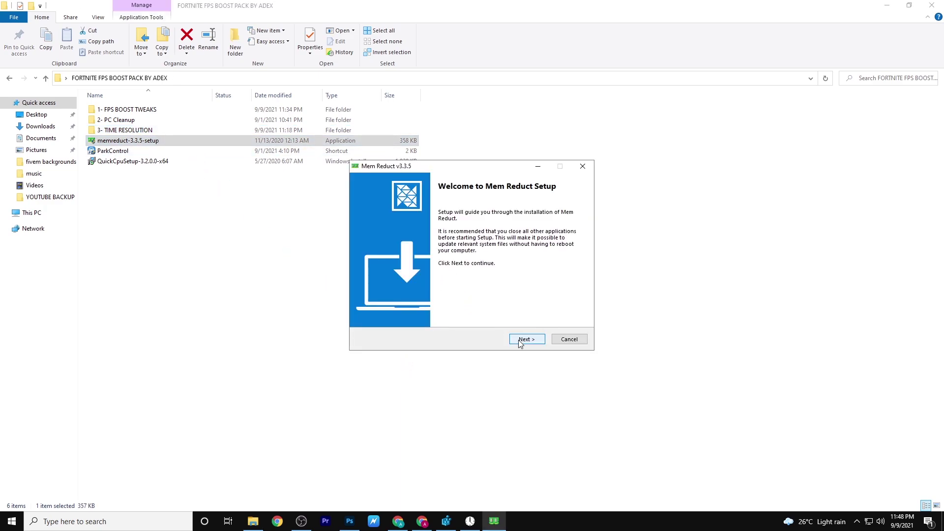
click(582, 166)
Open the installed Mem Reduct by searching Windows for mem, and dismiss its language pack update offer.
click(174, 517)
text(mem)
key(Return)
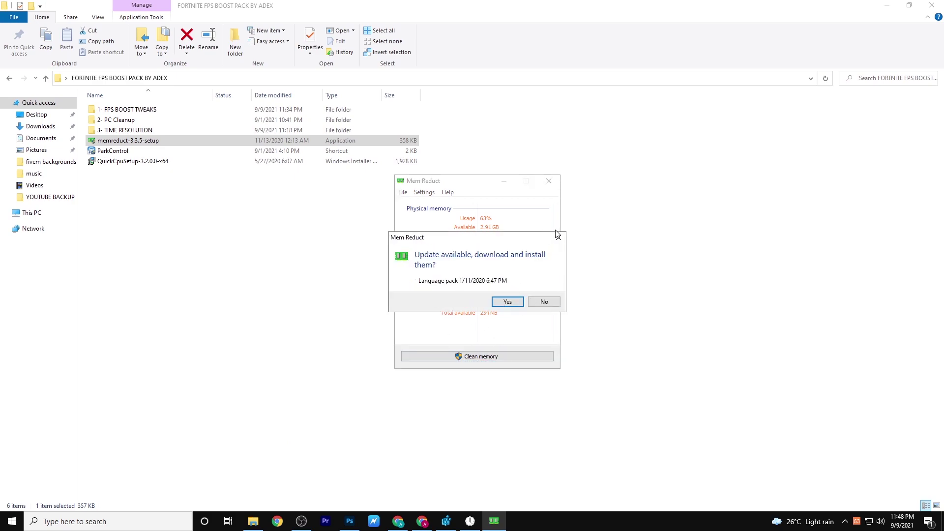
click(558, 236)
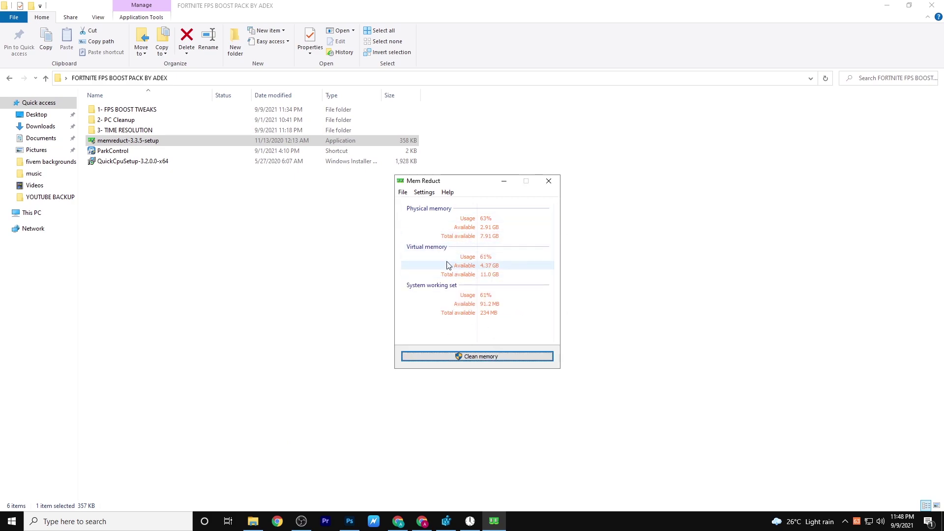
Enable Start minimized in Mem Reduct's general settings and review the Memory cleaning, Appearance and Tray icon settings.
click(402, 192)
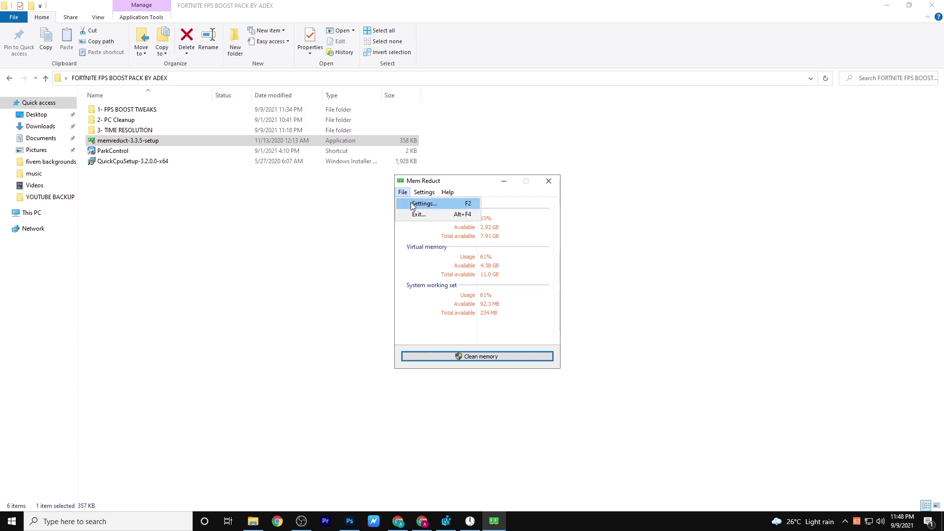
click(412, 204)
click(429, 228)
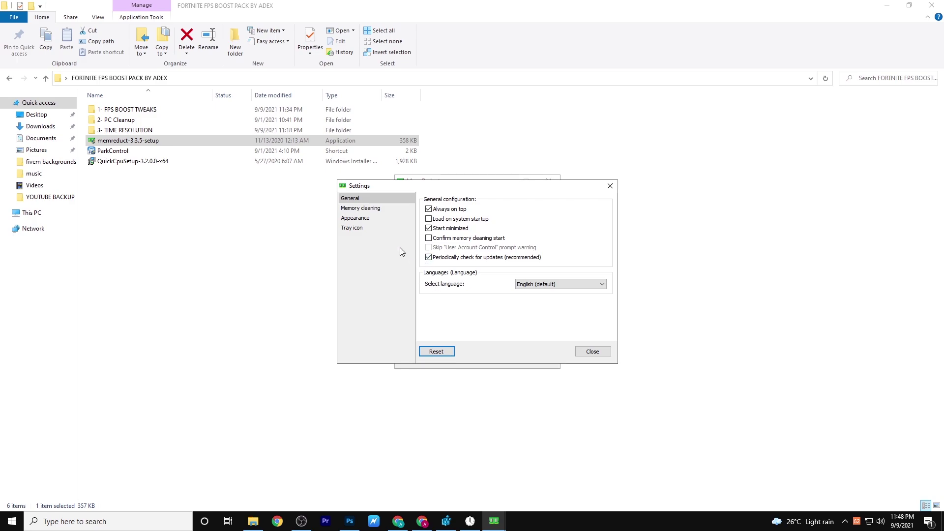
click(382, 208)
click(379, 218)
click(389, 228)
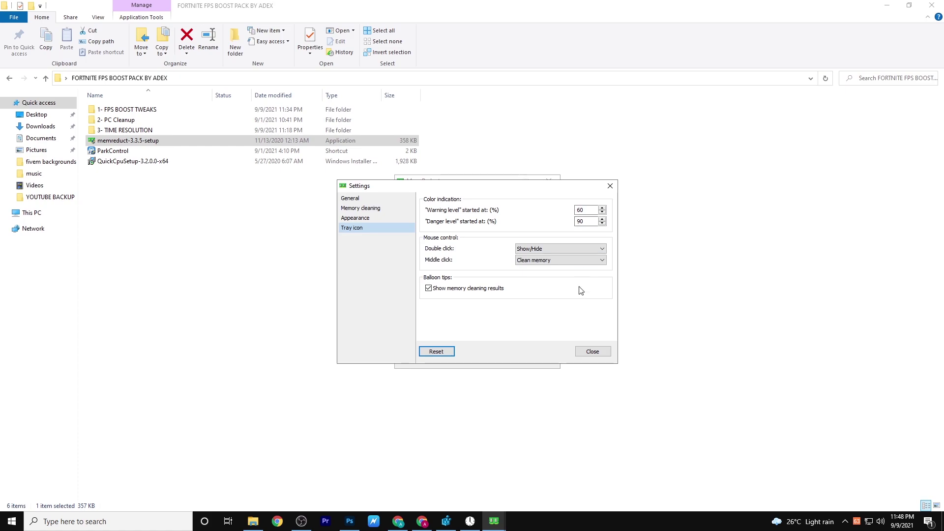
click(593, 352)
Clean the memory with Mem Reduct and close its window.
click(477, 352)
click(496, 355)
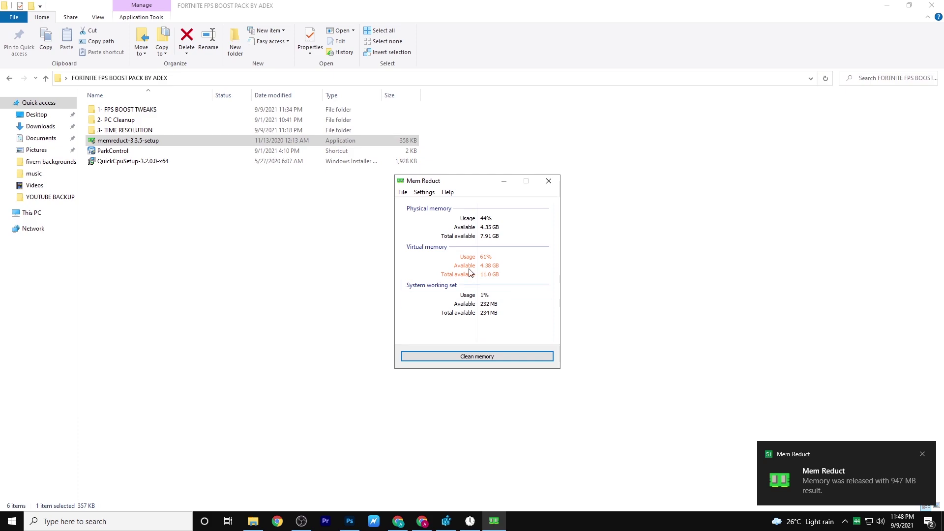
click(542, 182)
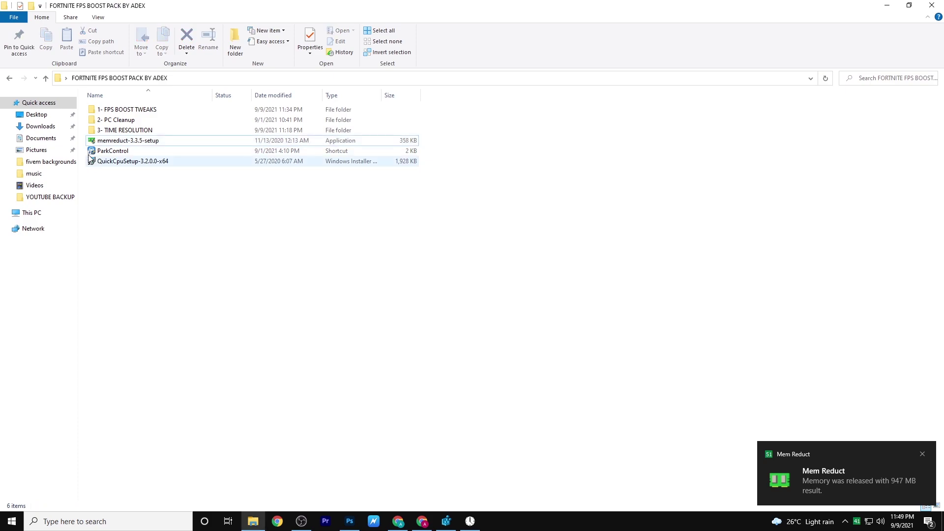
Open ParkControl from the boost pack with administrator permission and select the High performance power profile.
double_click(105, 151)
click(417, 363)
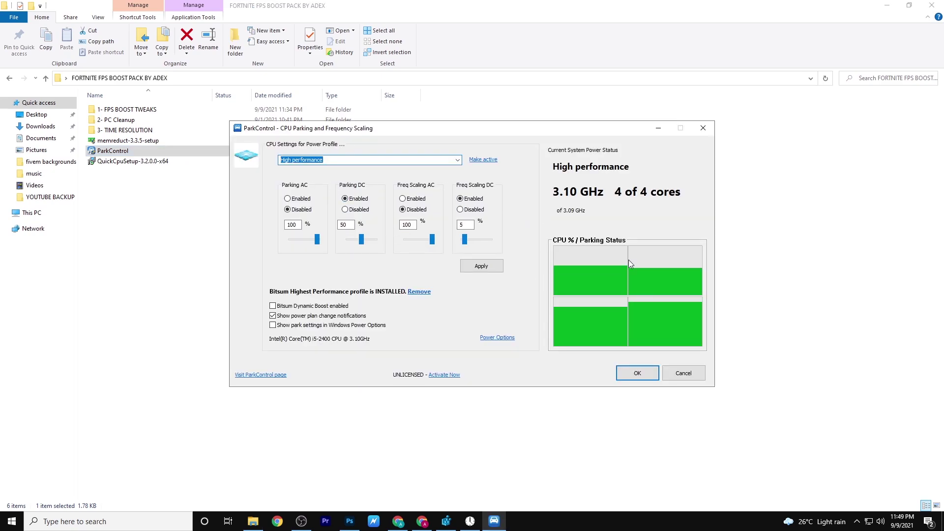
click(452, 160)
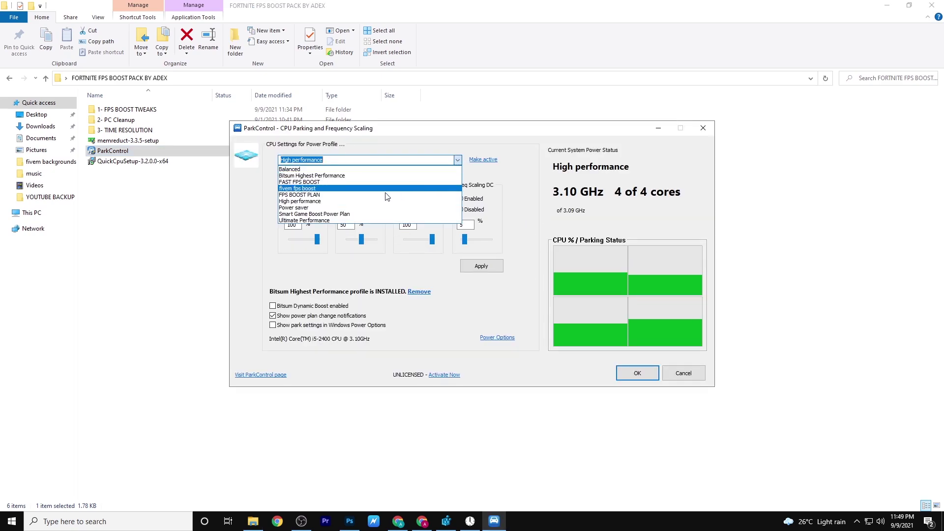
click(316, 202)
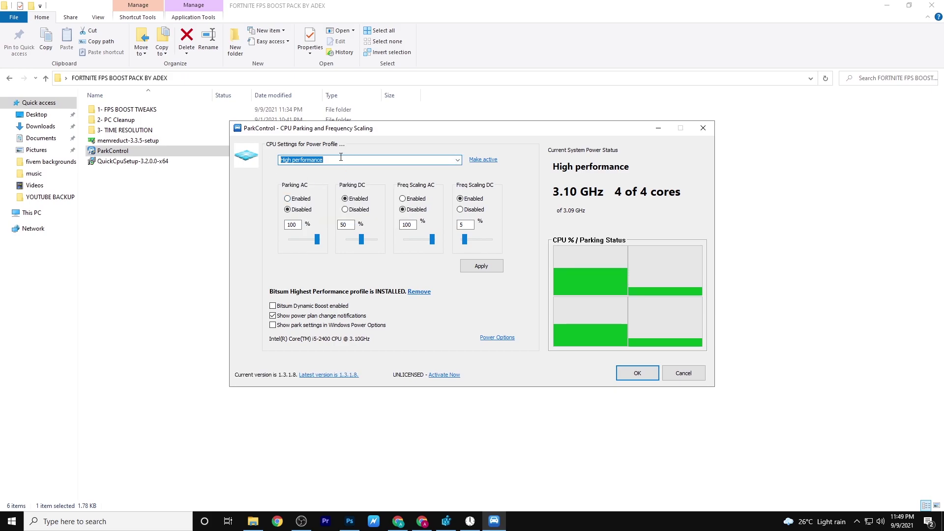
Enable Parking AC at 50% and Freq Scaling AC at 5%, apply the profile changes, and close ParkControl.
click(288, 199)
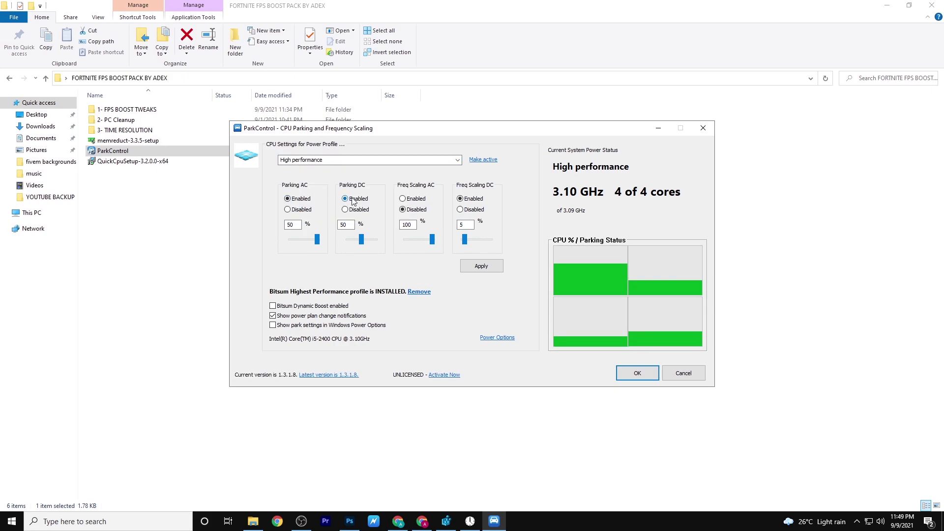
click(412, 199)
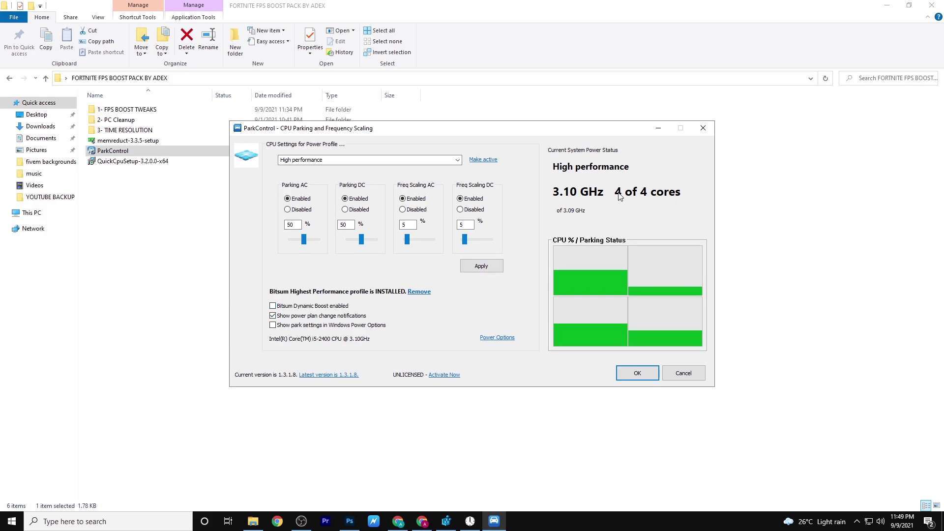
click(479, 268)
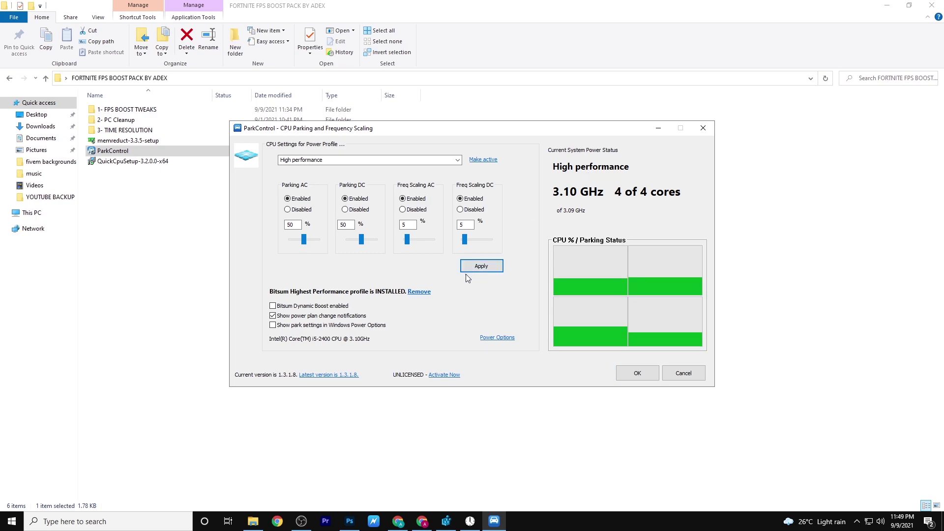
click(703, 129)
Open Quick CPU and choose High performance as the system power plan.
click(176, 163)
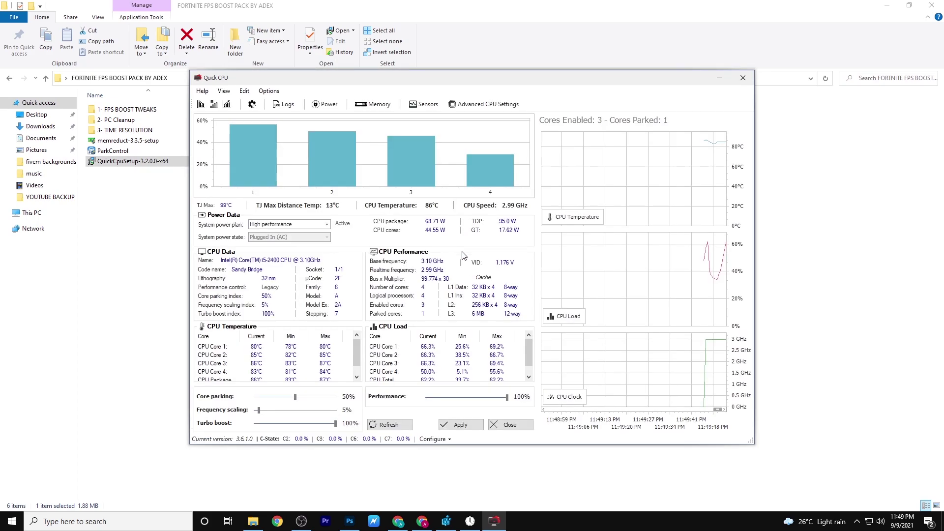
click(327, 227)
click(298, 261)
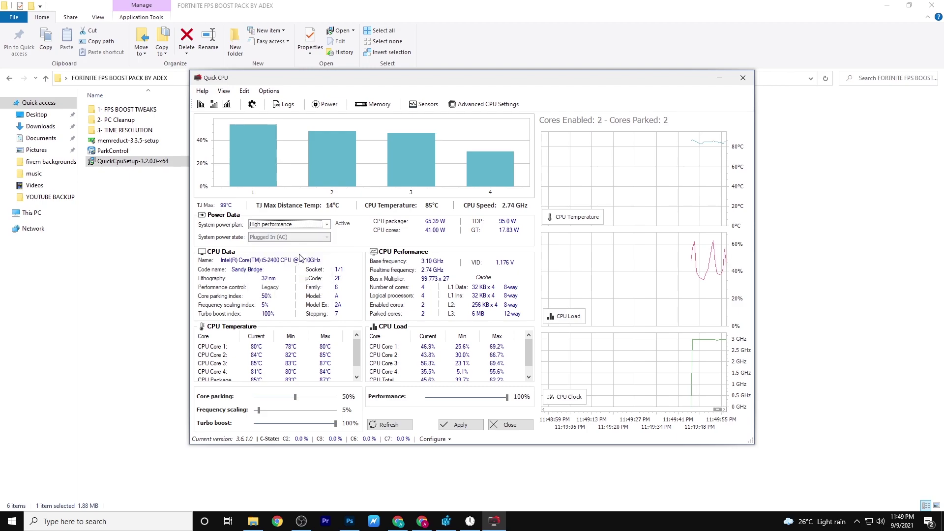
Set Quick CPU's core parking and frequency scaling to 100%, apply the changes, and close the program.
drag(295, 397, 368, 401)
drag(259, 410, 344, 411)
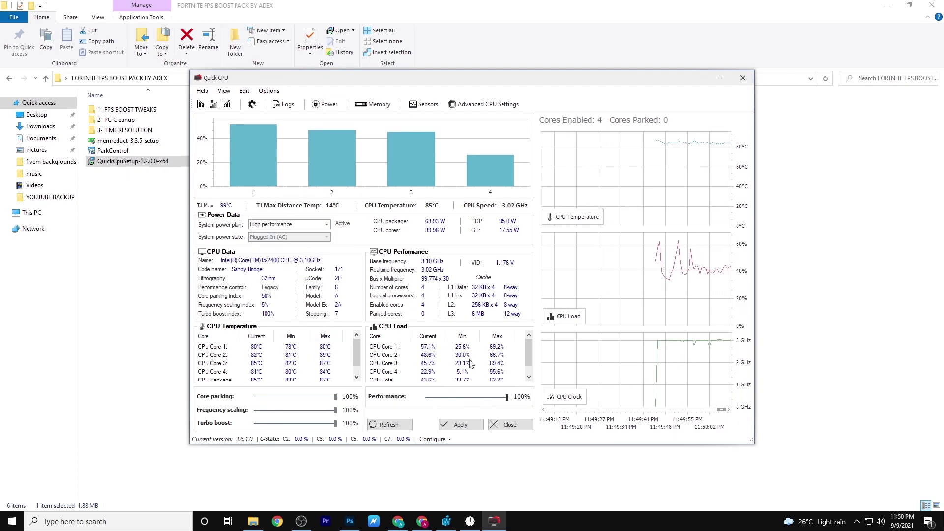
click(459, 425)
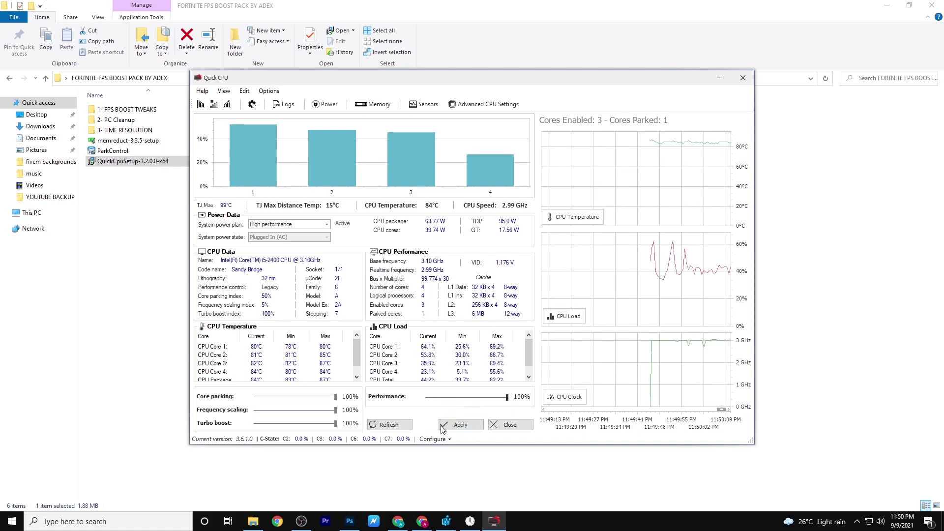
click(458, 427)
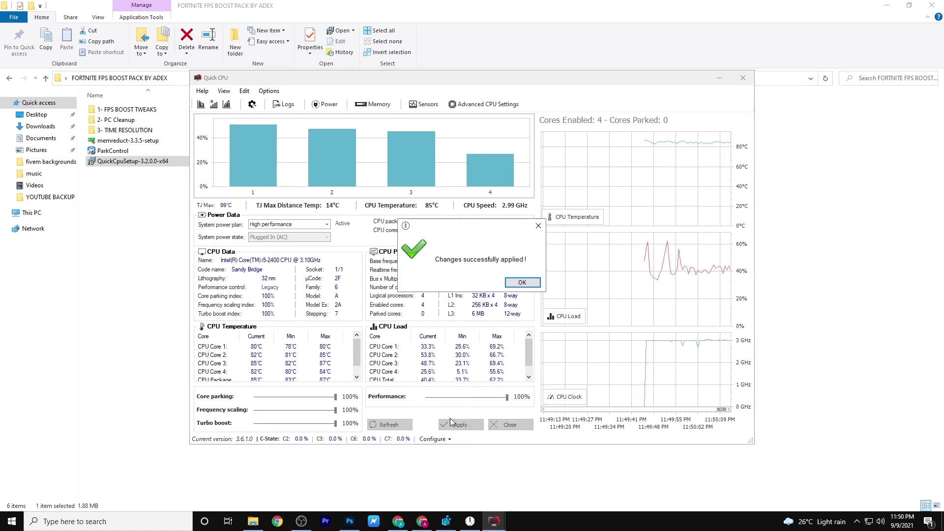
click(523, 283)
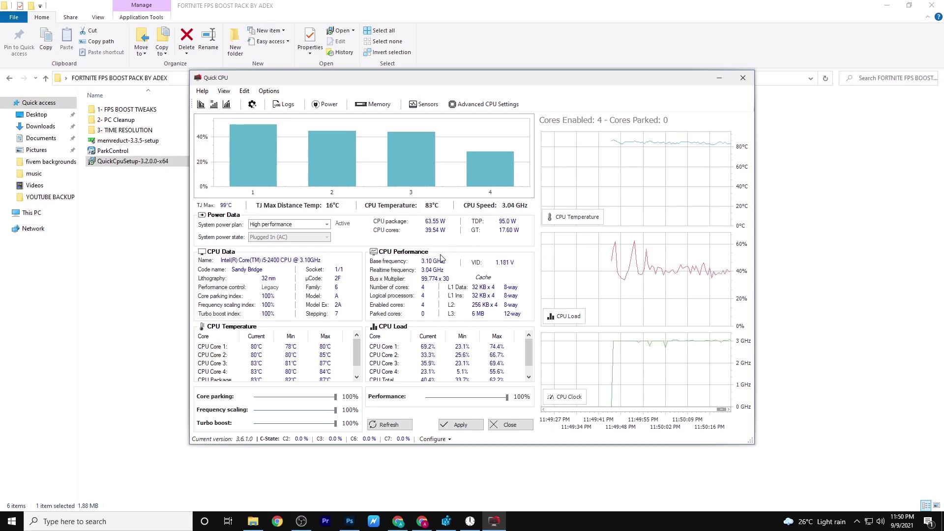
click(743, 78)
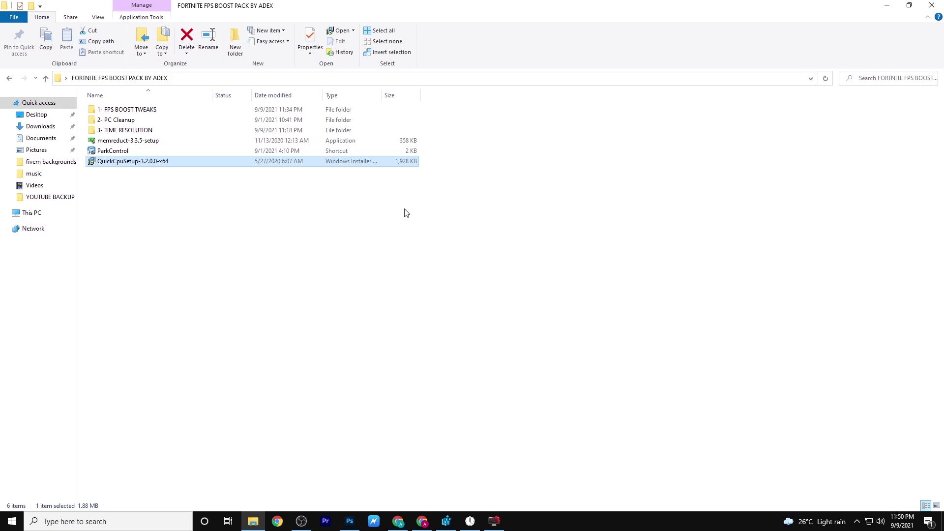
Close the boost pack folder and dismiss the remaining Registry Editor message about Mouse Optimization.reg.
click(211, 217)
click(932, 5)
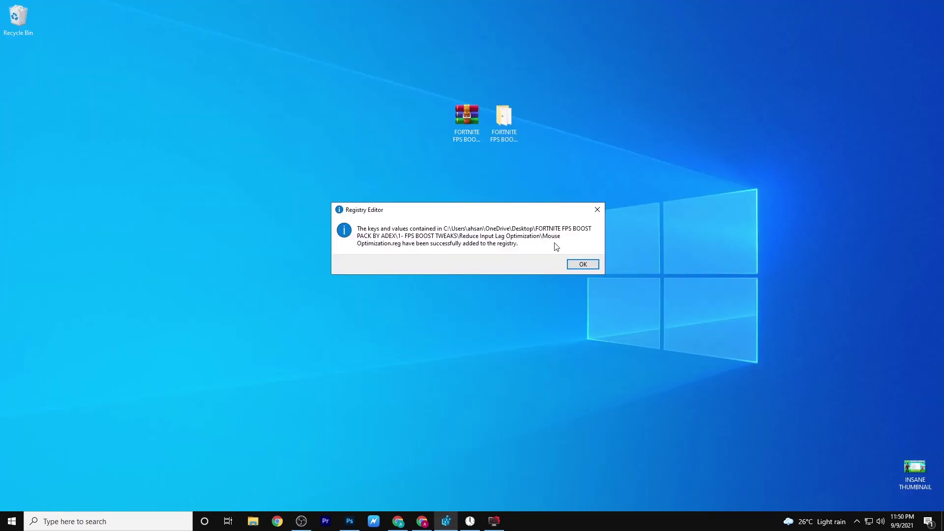
click(582, 264)
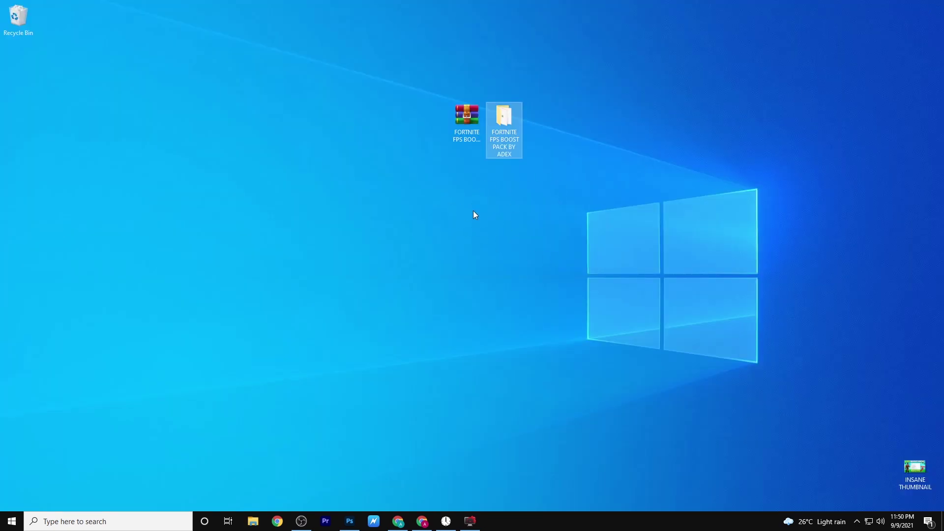
Open the advanced power settings of the High performance plan by finding the power plan editor through Windows search.
click(101, 522)
text(p)
key(Return)
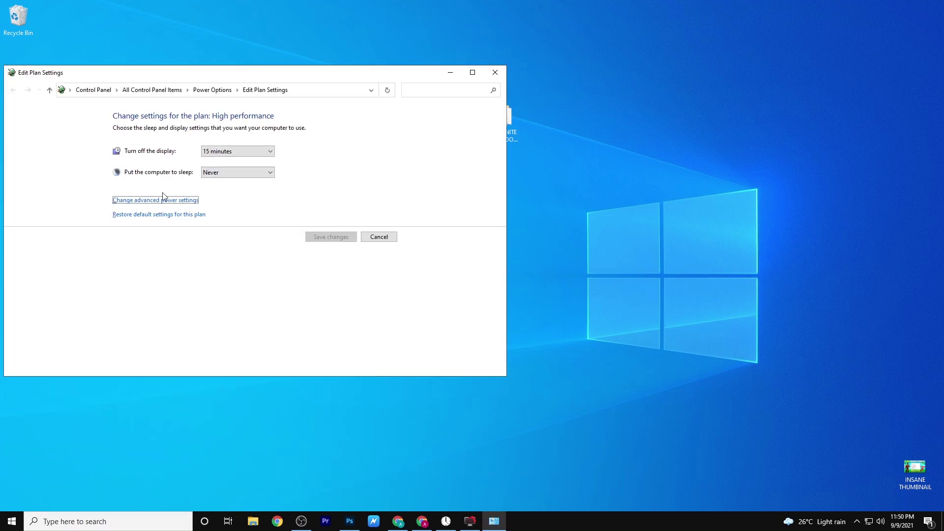
click(152, 201)
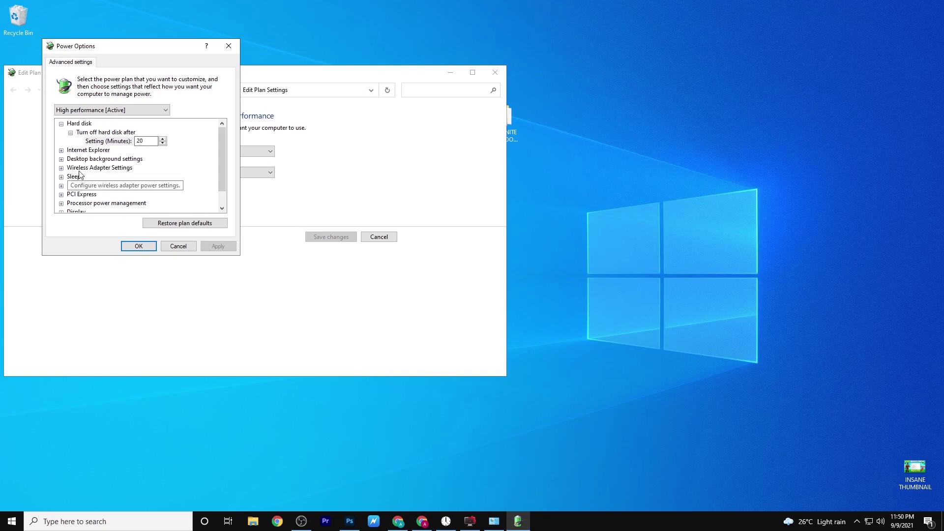
Set the Power Saving Mode under Wireless Adapter Settings to Maximum Performance.
click(61, 168)
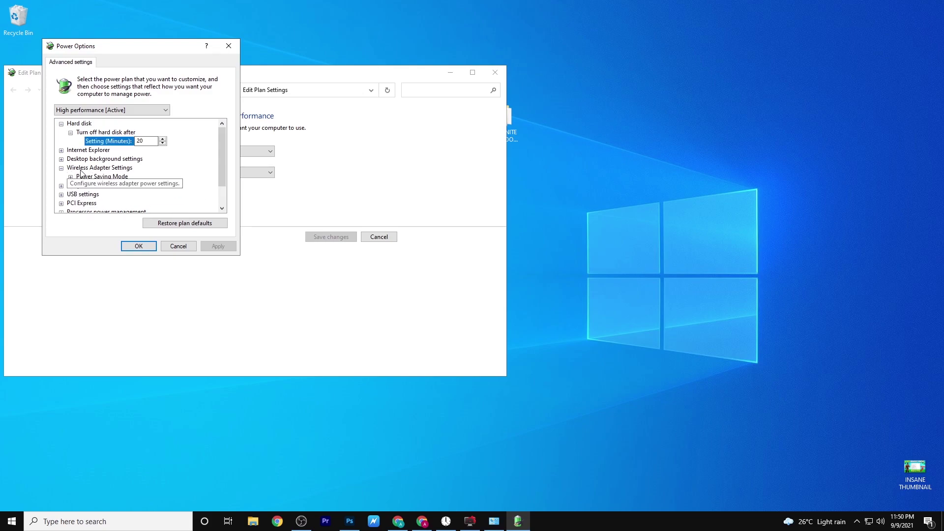
click(70, 176)
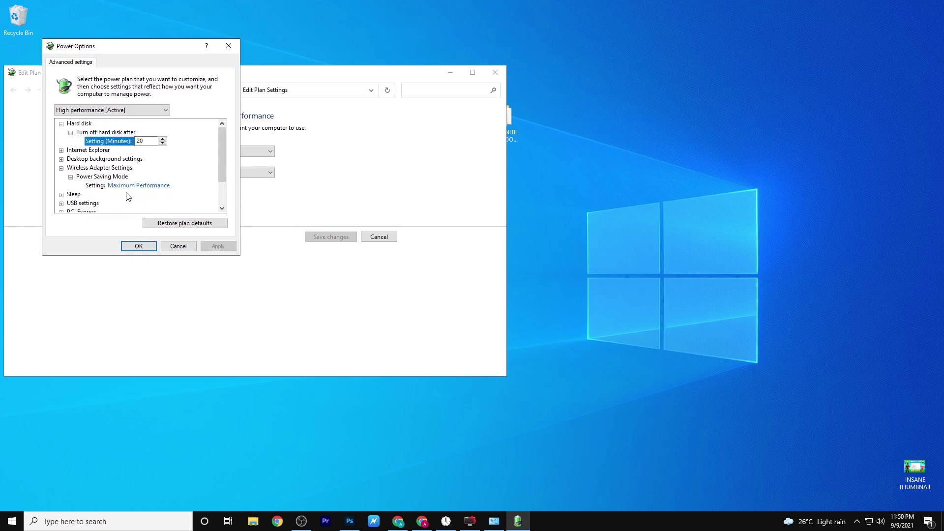
click(139, 185)
click(173, 185)
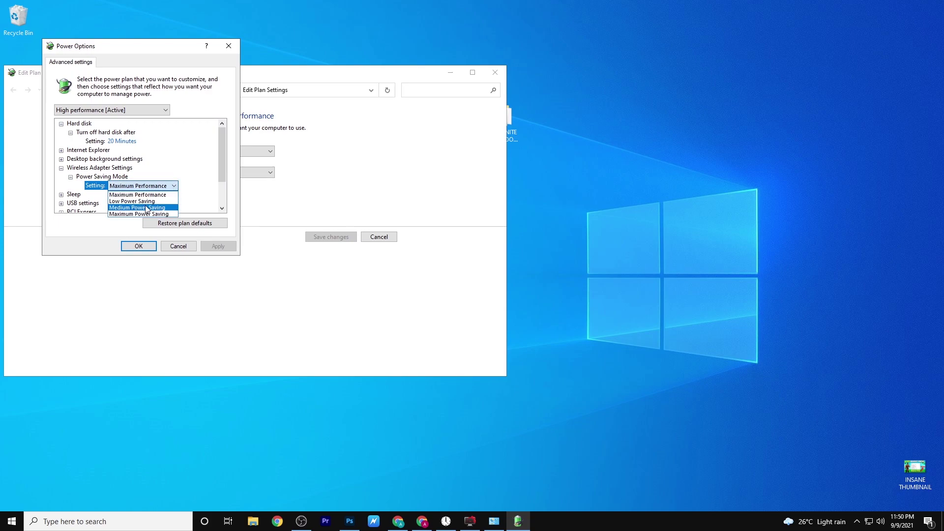
click(113, 197)
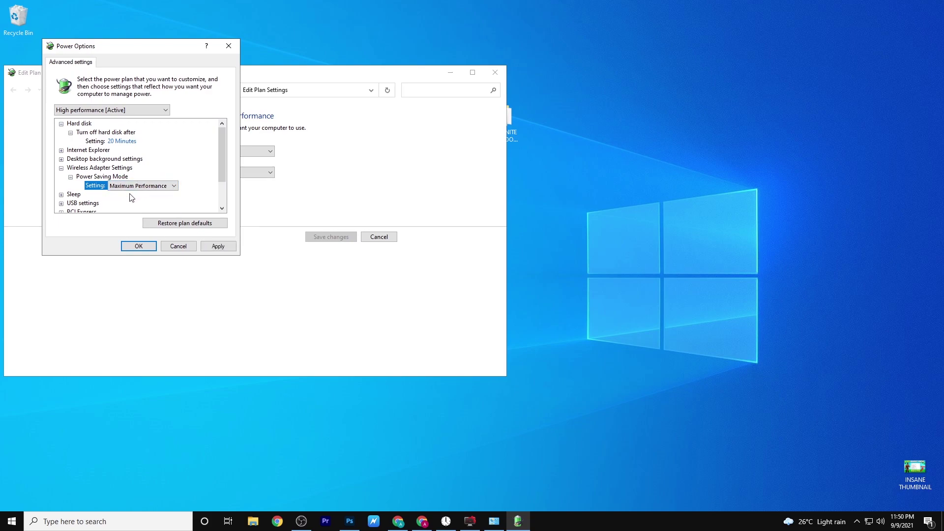
Examine the processor power management settings for minimum and maximum processor state, core parking overutilization threshold and system cooling policy.
scroll(91, 167, down, 2)
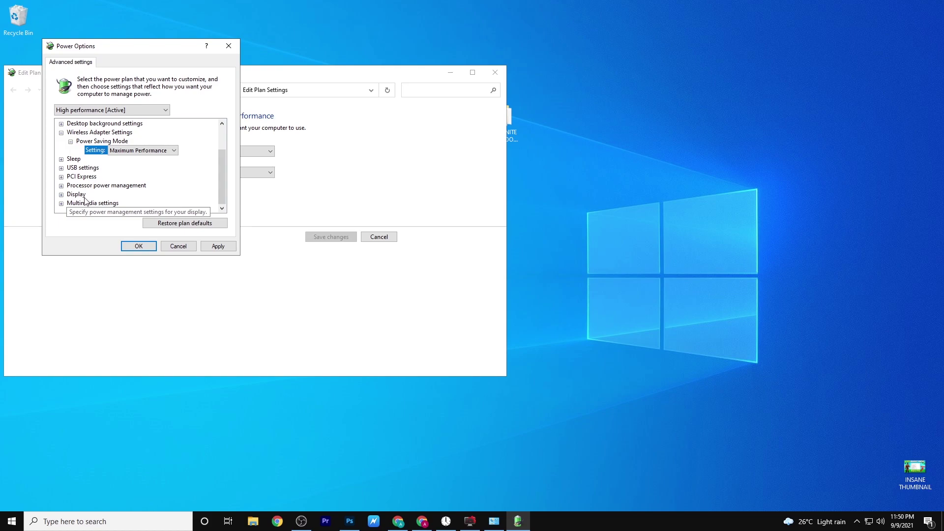
click(61, 185)
click(70, 168)
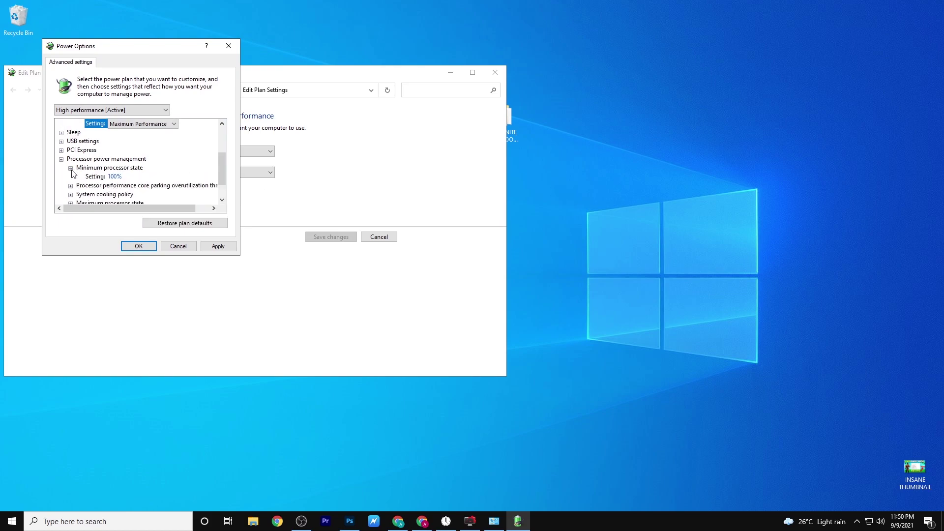
click(114, 176)
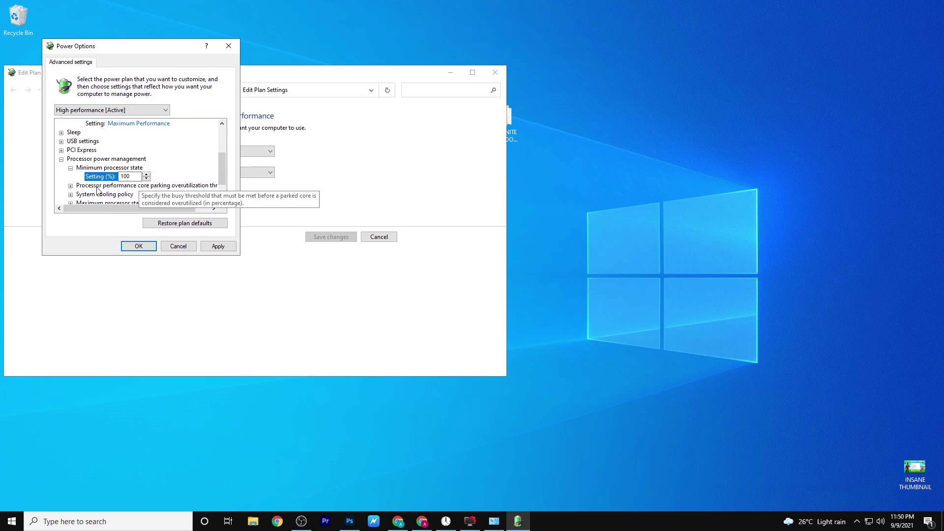
click(71, 186)
scroll(118, 192, down, 2)
click(71, 168)
click(88, 186)
scroll(106, 190, down, 1)
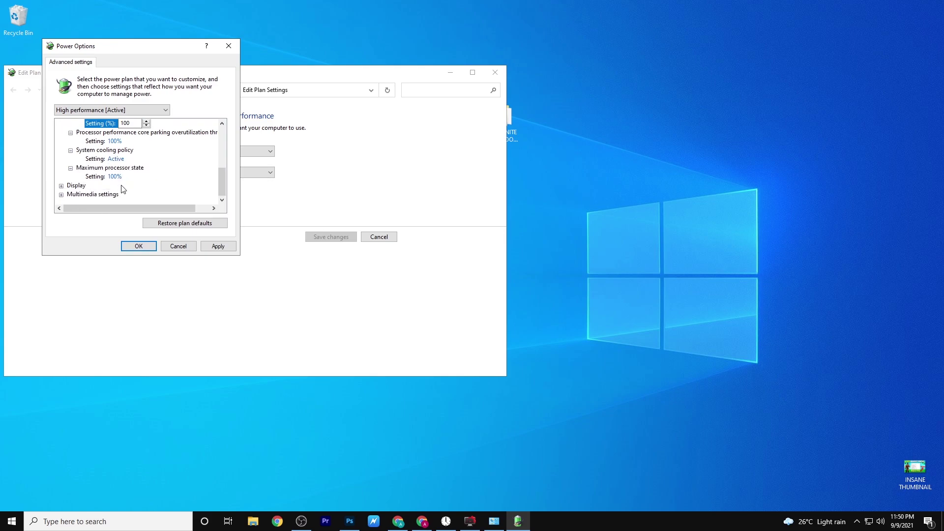
Apply the advanced power settings and close the Power Options and Edit Plan Settings windows.
click(215, 247)
click(140, 244)
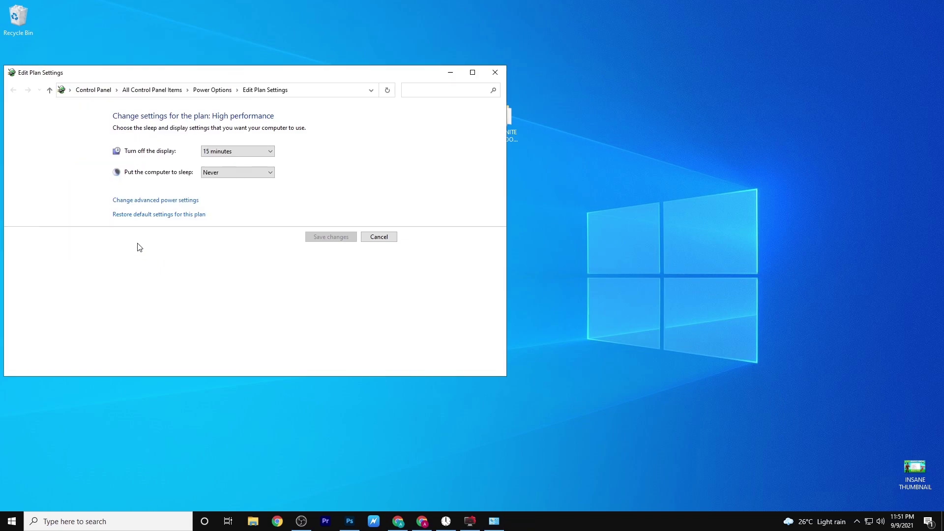
click(496, 72)
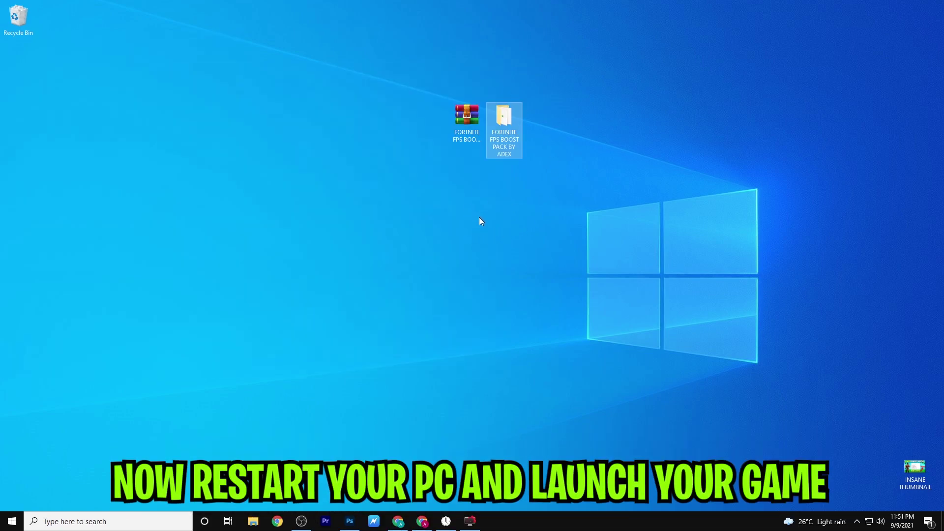